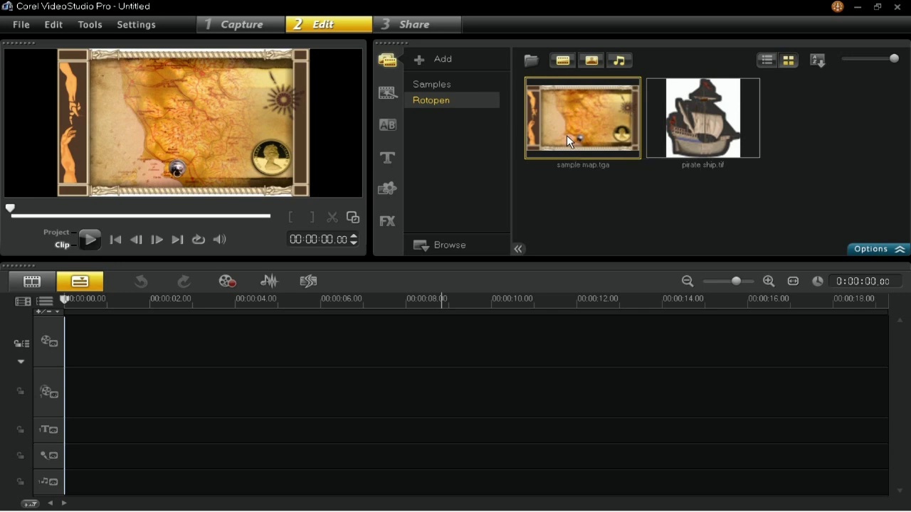
- Place sample map.tga at the start of the video track as a 3-second clip
left_click_drag(566, 135, 244, 338)
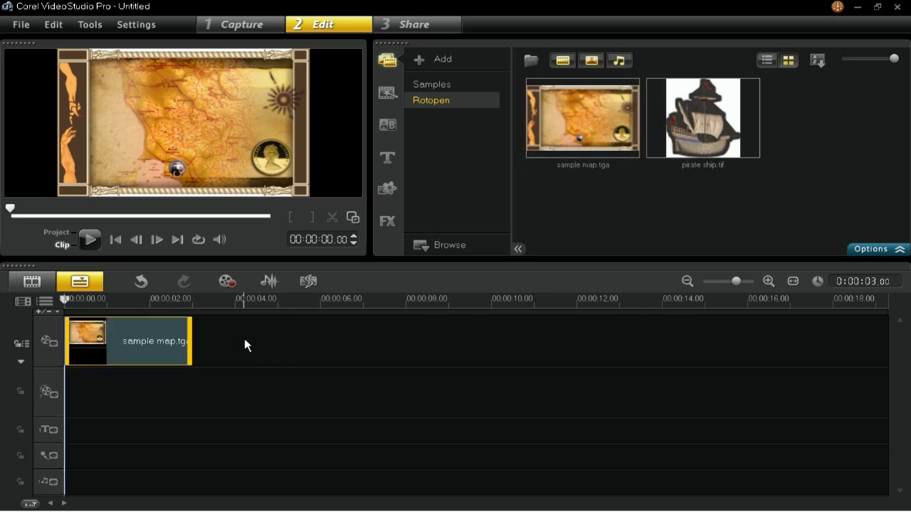
- Change the sample map.tga clip's photo duration to 20 seconds
right_click(170, 335)
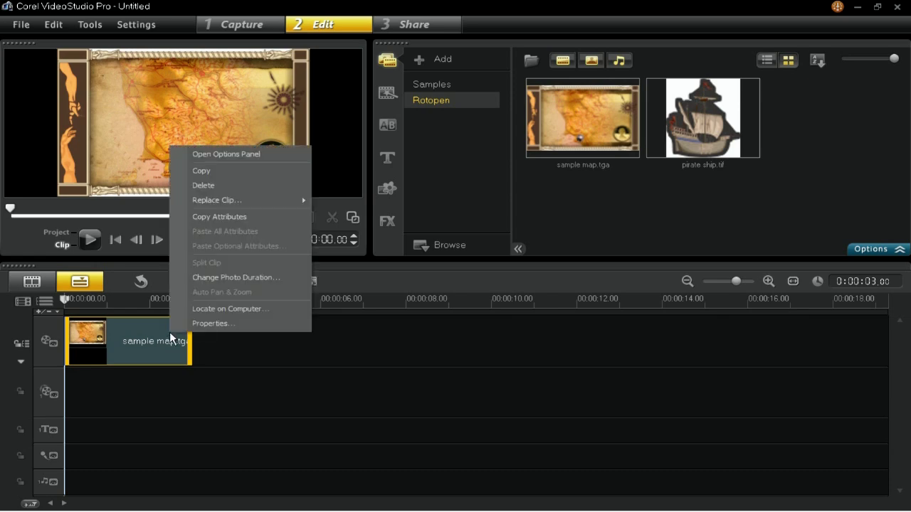
left_click(234, 278)
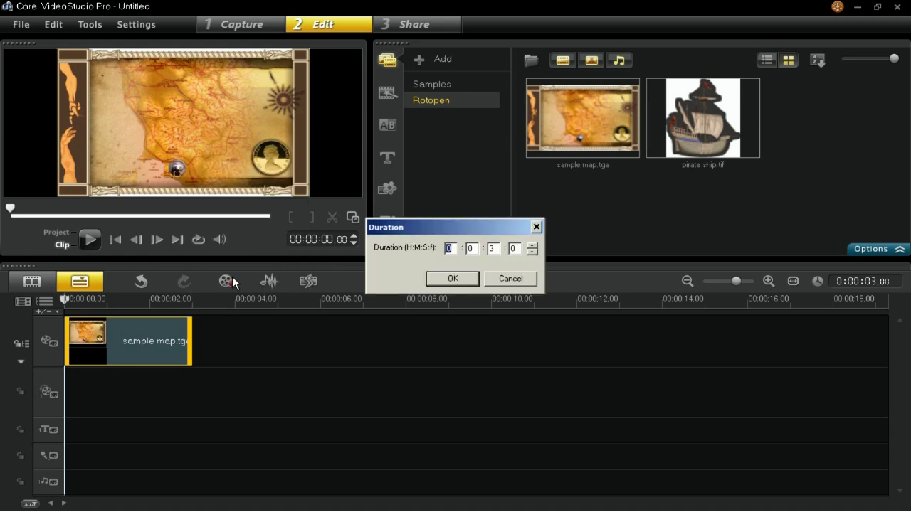
double_click(487, 248)
type("20")
left_click(453, 279)
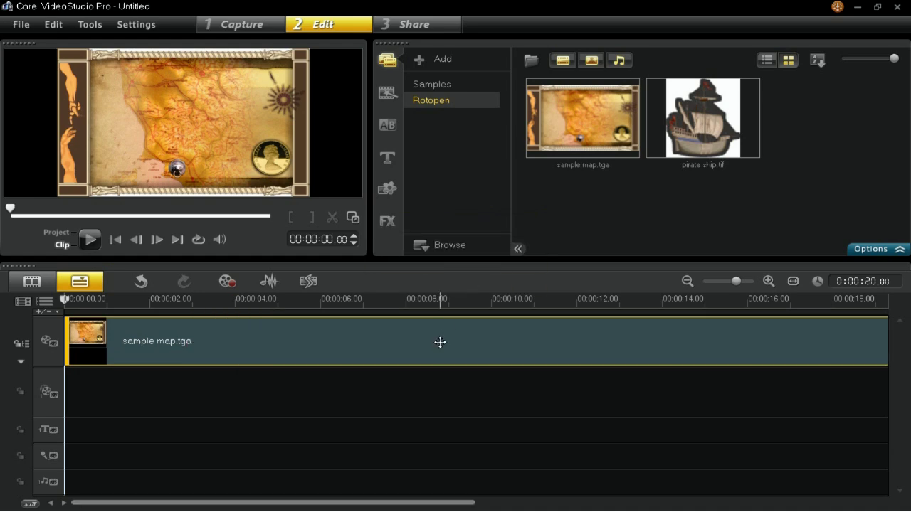
- Apply the proDAD RotoPen filter to the map clip and bring up its Edit Path window
left_click(393, 223)
left_click(522, 57)
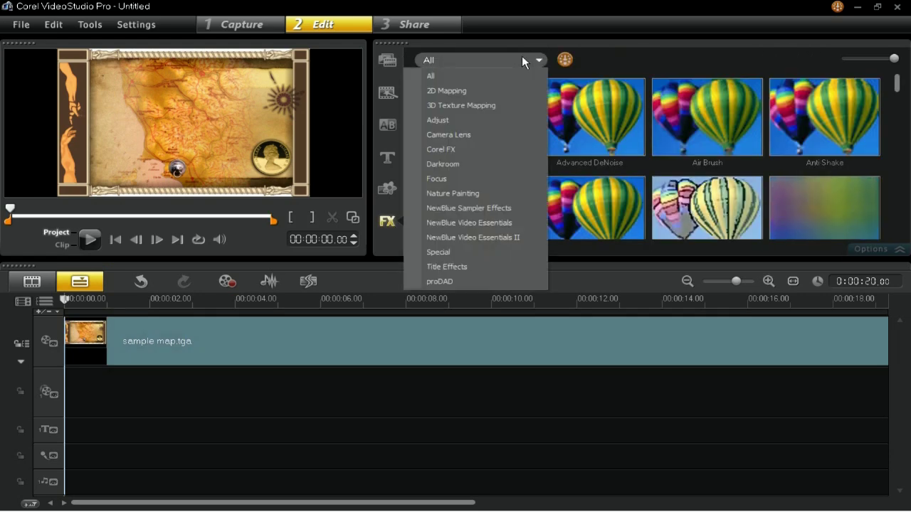
left_click(460, 280)
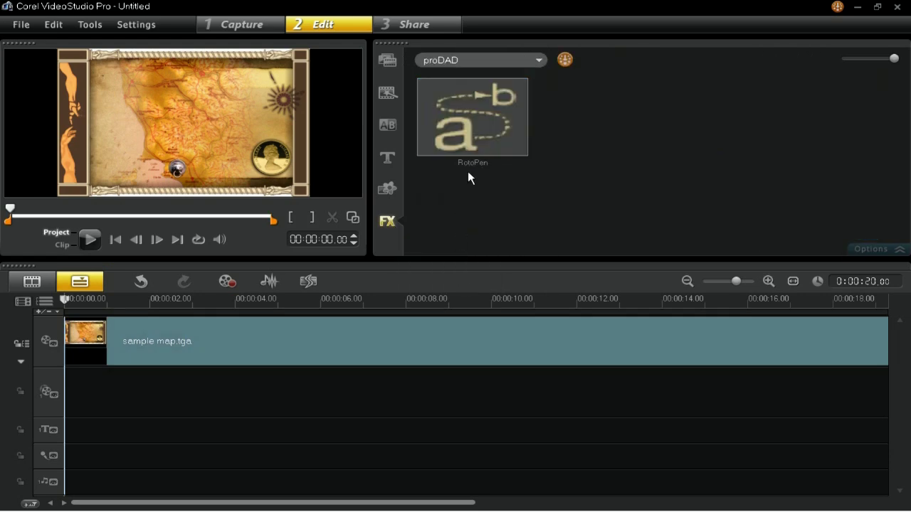
left_click(498, 134)
left_click(497, 134)
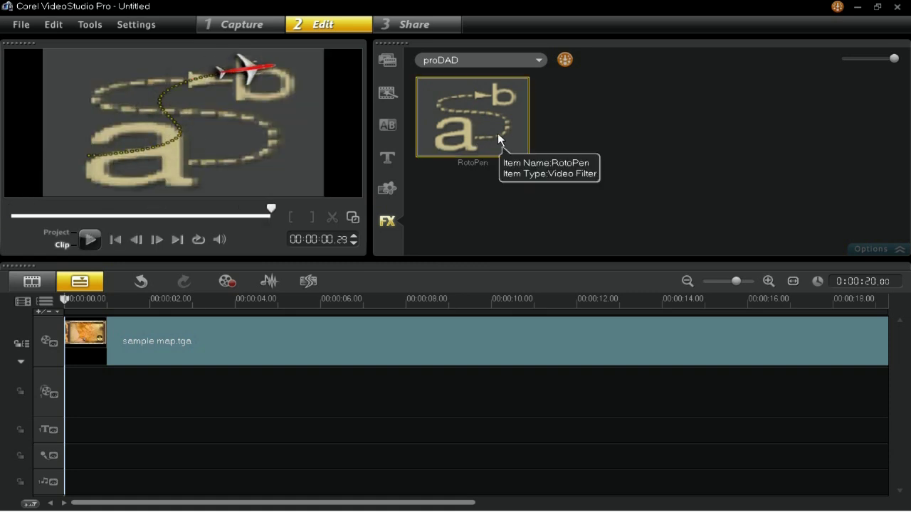
left_click_drag(498, 133, 344, 336)
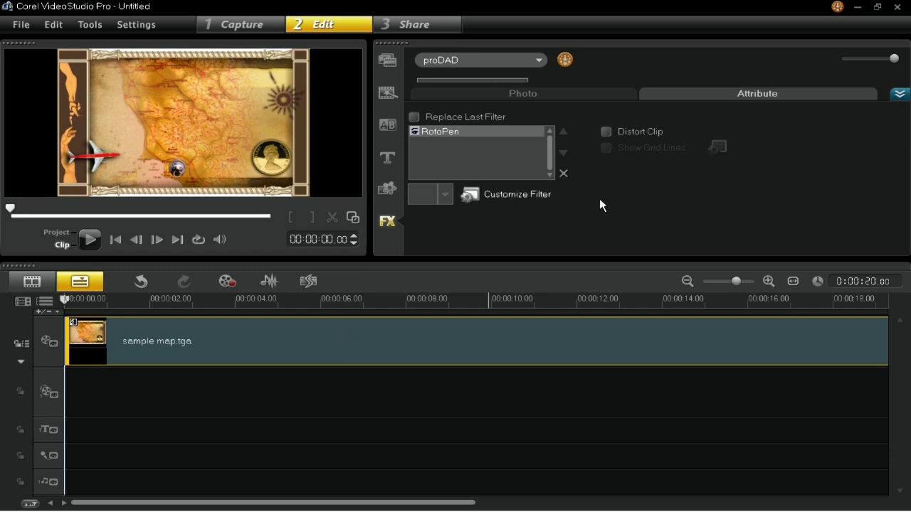
left_click(541, 196)
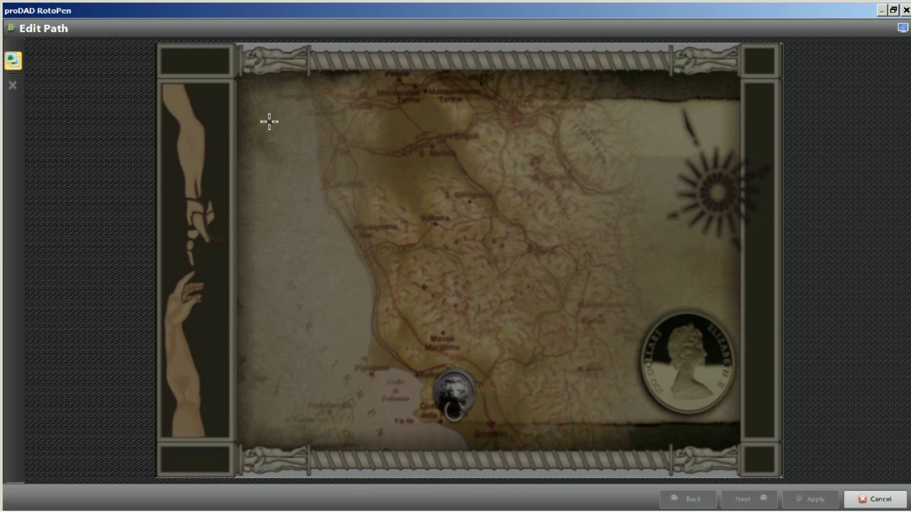
- Draw a freehand route from the map's upper left down the coast to the medallion
mouse_move(269, 122)
left_mouse_down()
mouse_move(270, 223)
mouse_move(309, 252)
mouse_move(320, 289)
mouse_move(312, 388)
mouse_move(359, 410)
mouse_move(423, 391)
left_mouse_up()
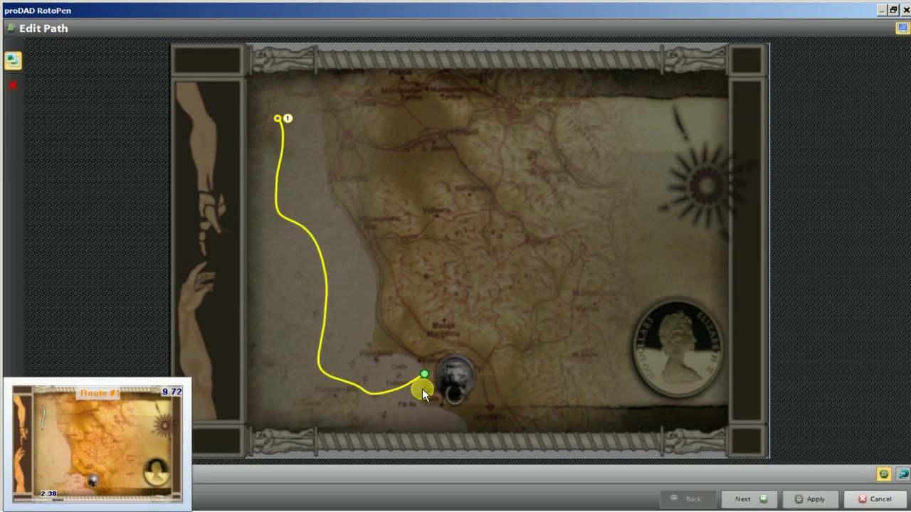
left_click(422, 391)
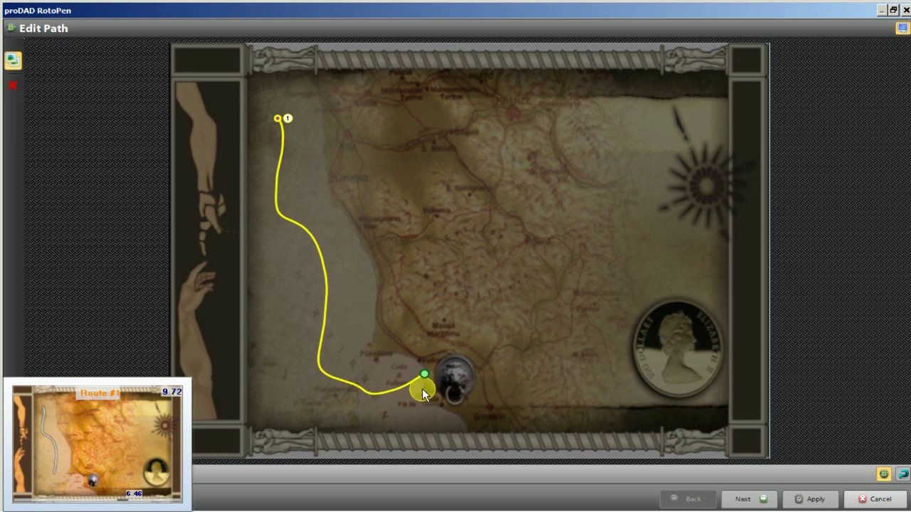
left_click(422, 392)
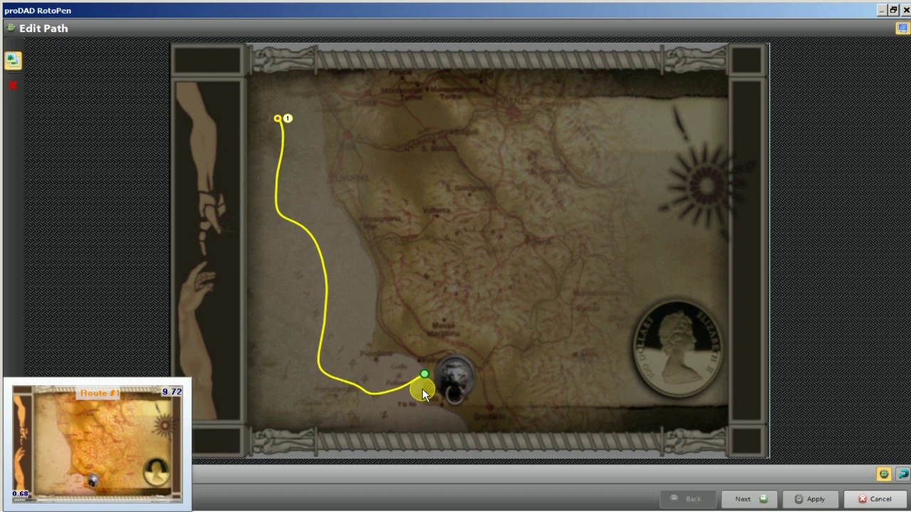
left_click(422, 390)
left_click(422, 390)
left_click(424, 374)
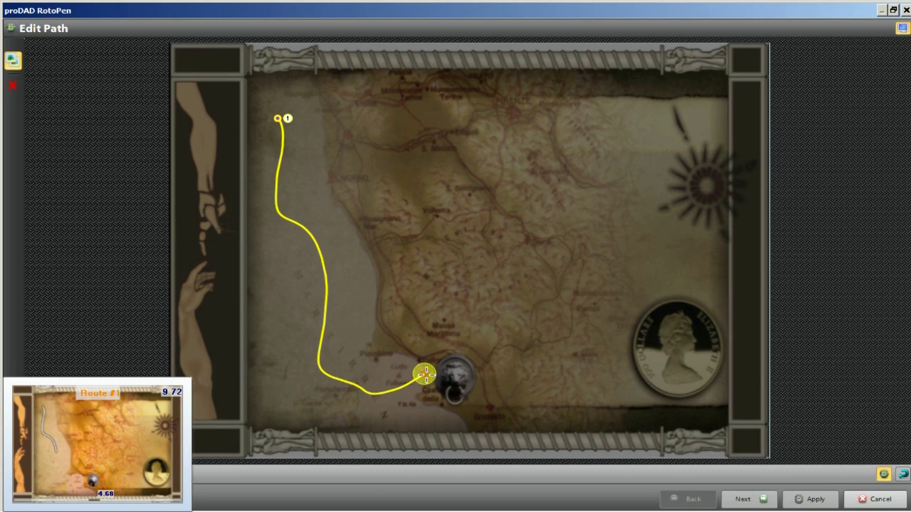
left_click(426, 374)
- Draw a second route from the medallion east to the coin, deleting an extra route toward the sun
mouse_move(426, 374)
left_mouse_down()
mouse_move(473, 374)
mouse_move(509, 344)
mouse_move(530, 350)
mouse_move(612, 318)
mouse_move(678, 316)
left_mouse_up()
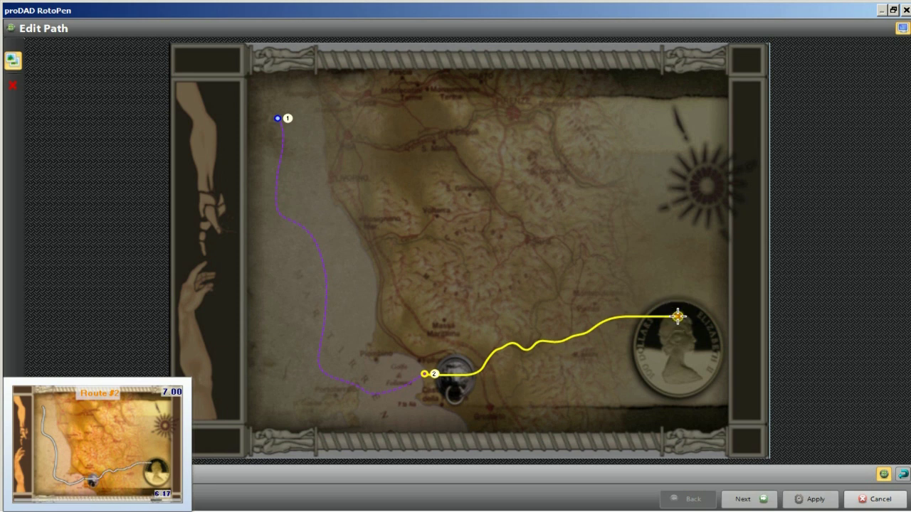
mouse_move(674, 274)
left_mouse_down()
mouse_move(626, 239)
mouse_move(627, 189)
left_mouse_up()
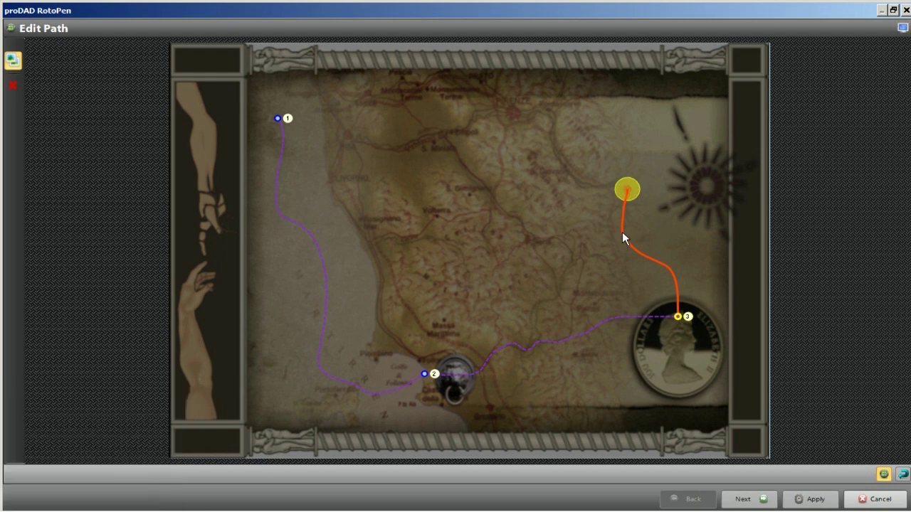
left_click(13, 86)
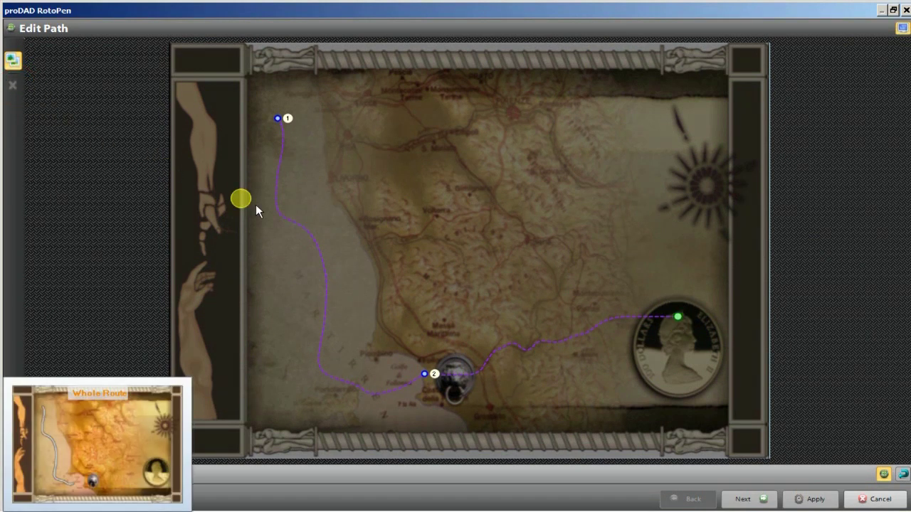
- Select the first route and continue to the Symbol and Design step
left_click(285, 219)
left_click(369, 271)
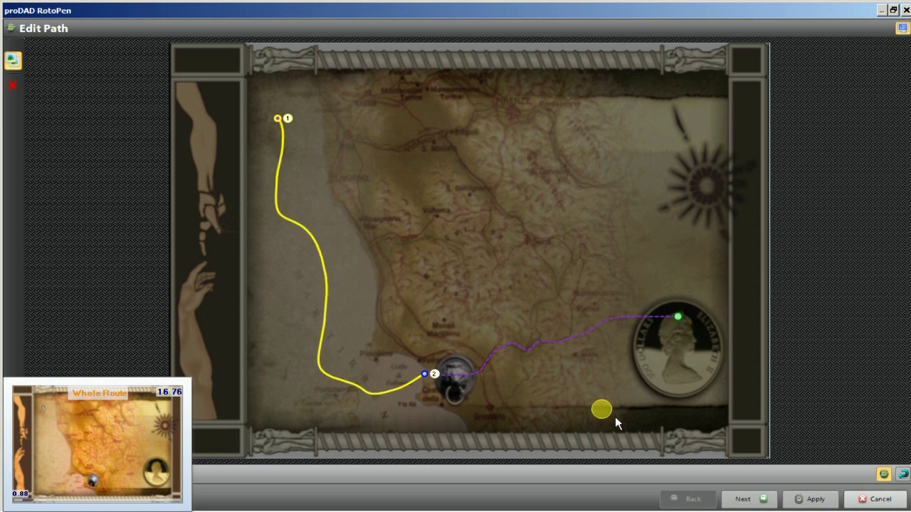
left_click(745, 500)
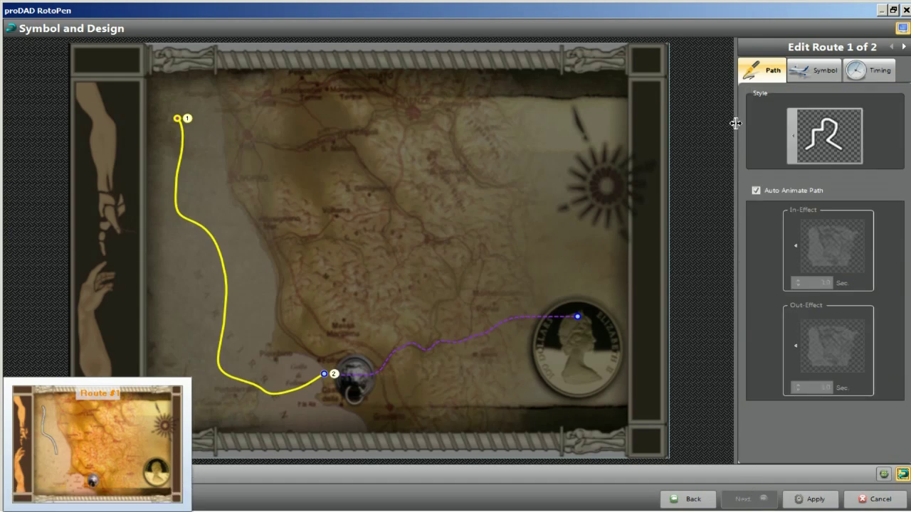
- Give route 1 the black-and-gold rope path style and turn off Auto Animate Path
left_click(794, 135)
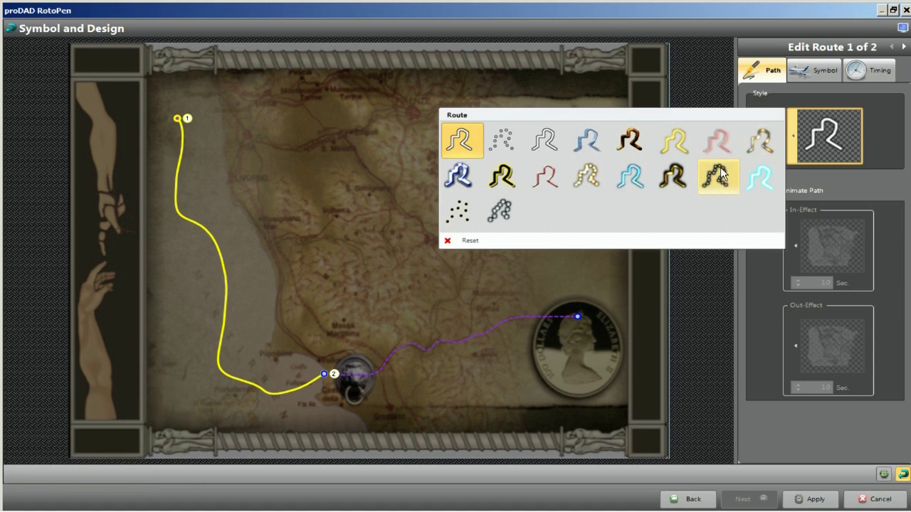
left_click(672, 176)
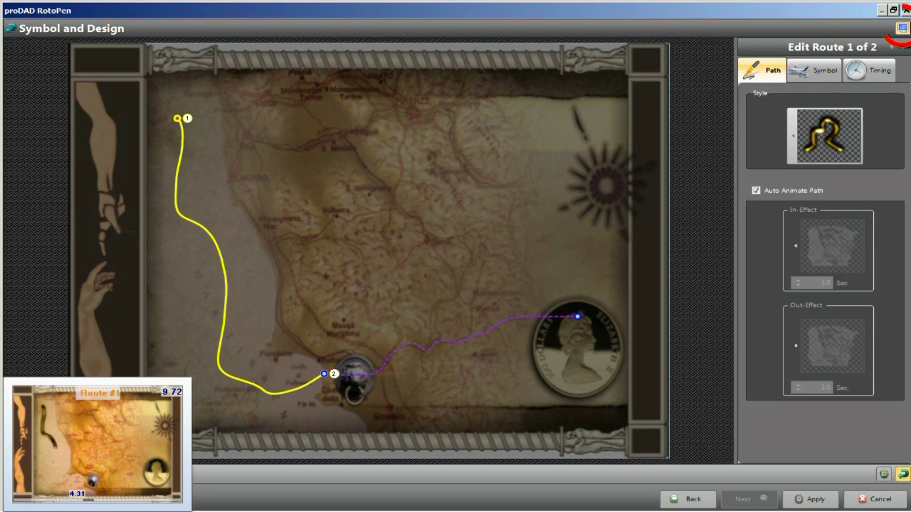
left_click(902, 28)
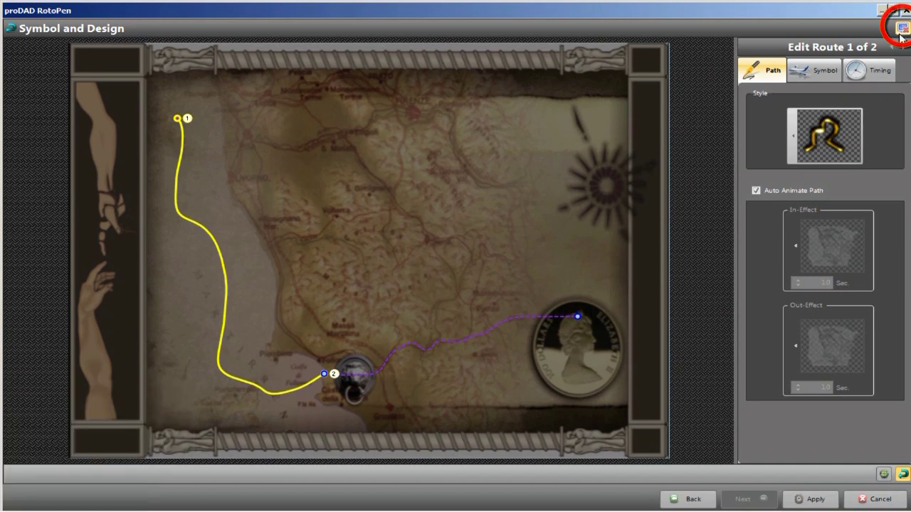
left_click(755, 190)
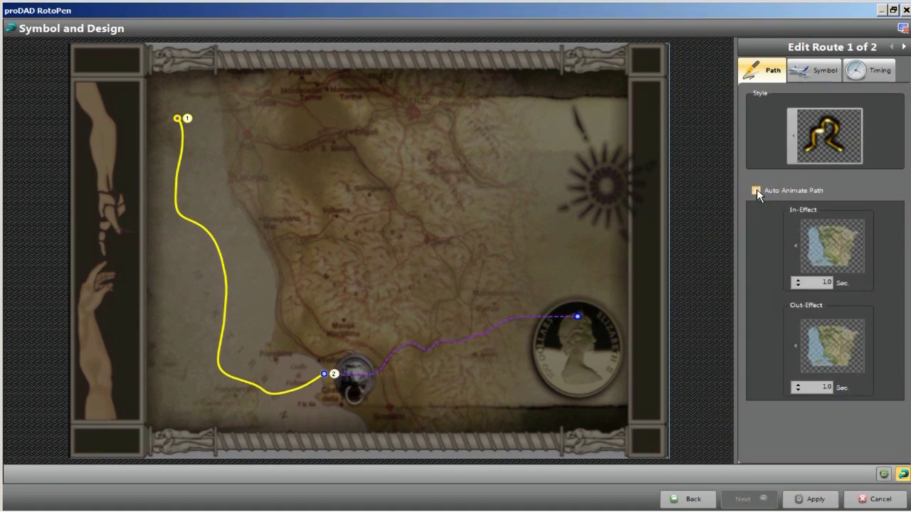
left_click(795, 249)
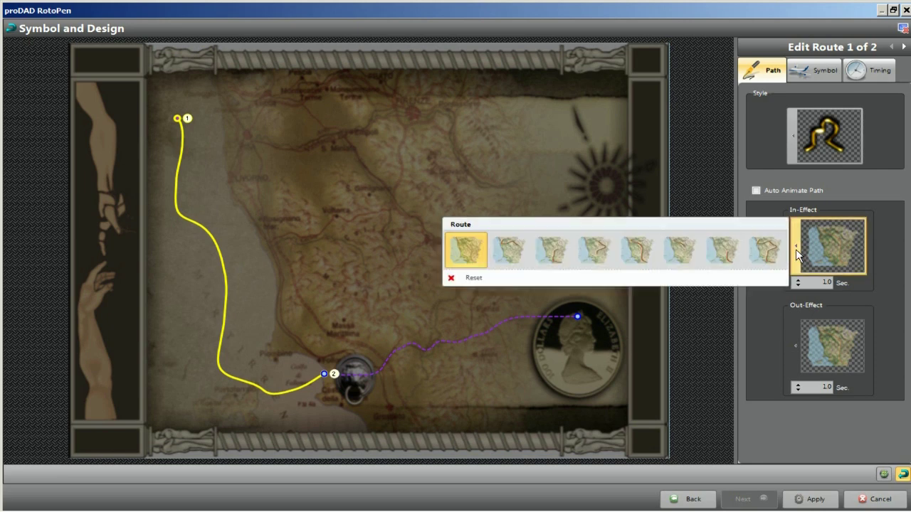
- Set route 1's path In-Effect duration to 5.0 sec
left_click(524, 250)
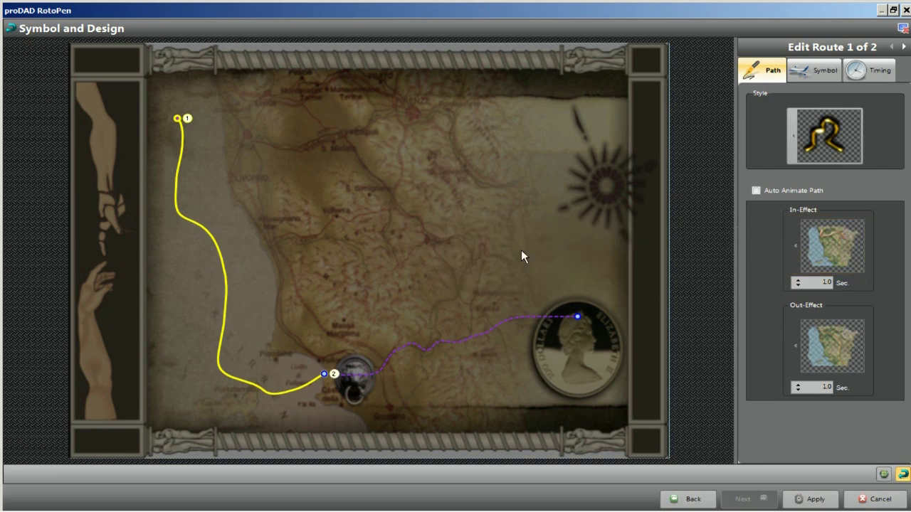
left_click(808, 282)
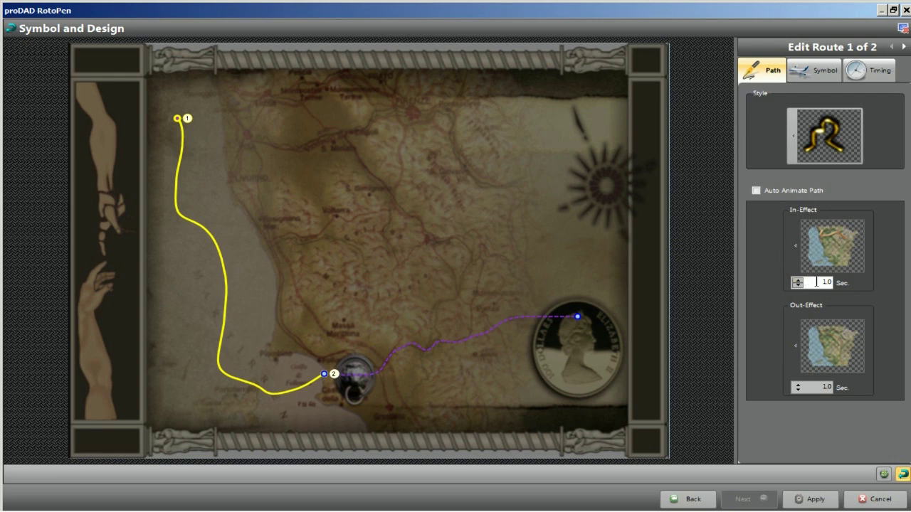
double_click(824, 283)
type("5")
key("Return")
- Choose the second Out-Effect style and set its duration to 5.0 sec
left_click(796, 356)
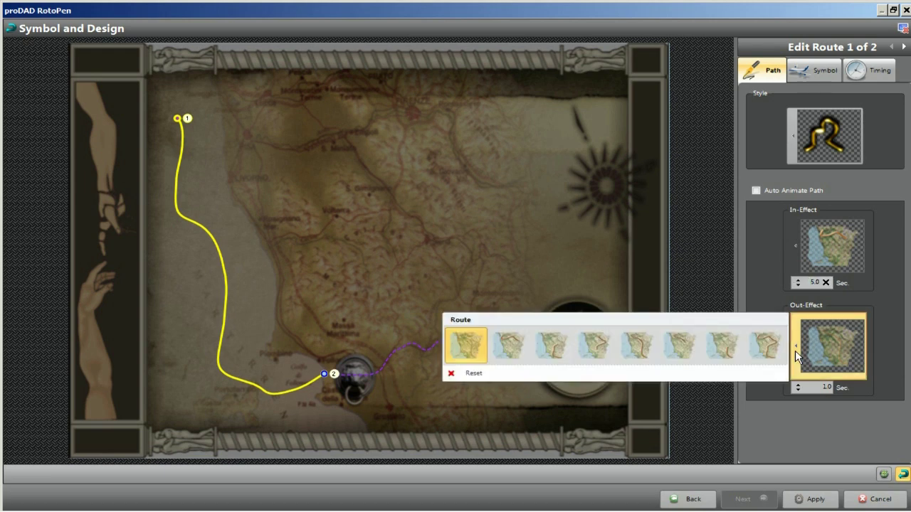
left_click(504, 347)
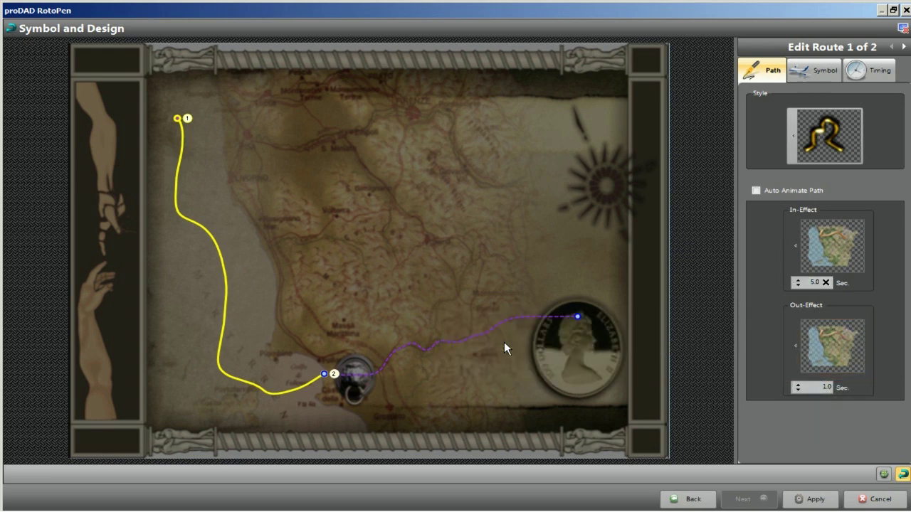
left_click(818, 387)
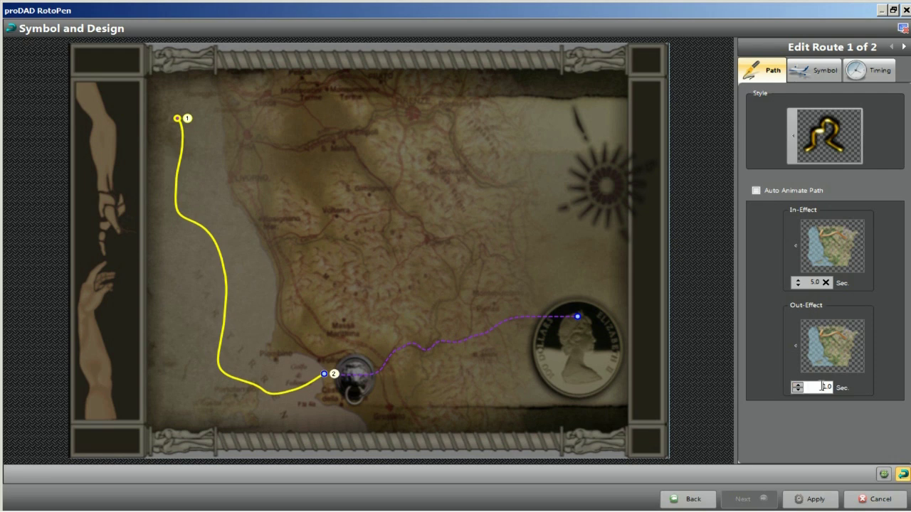
double_click(825, 387)
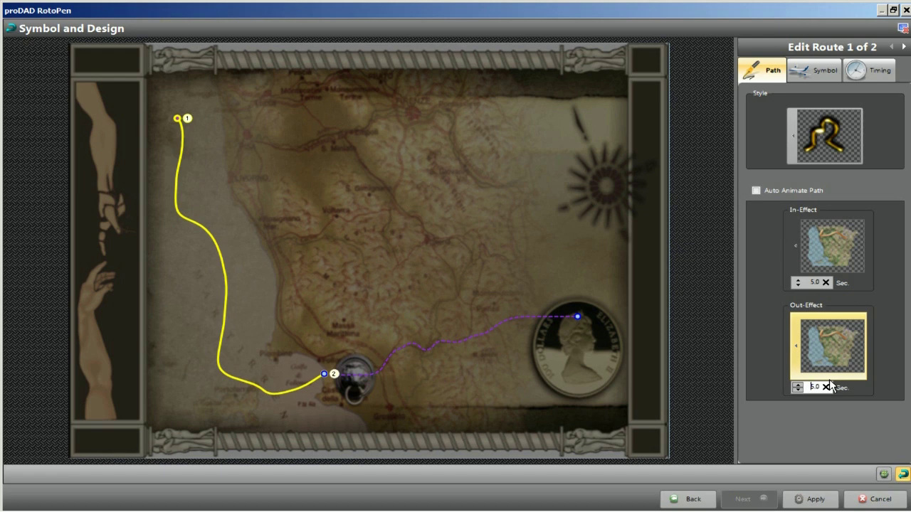
- Show route 1's Symbol settings with the built-in Traveler Symbol choices listed
left_click(829, 72)
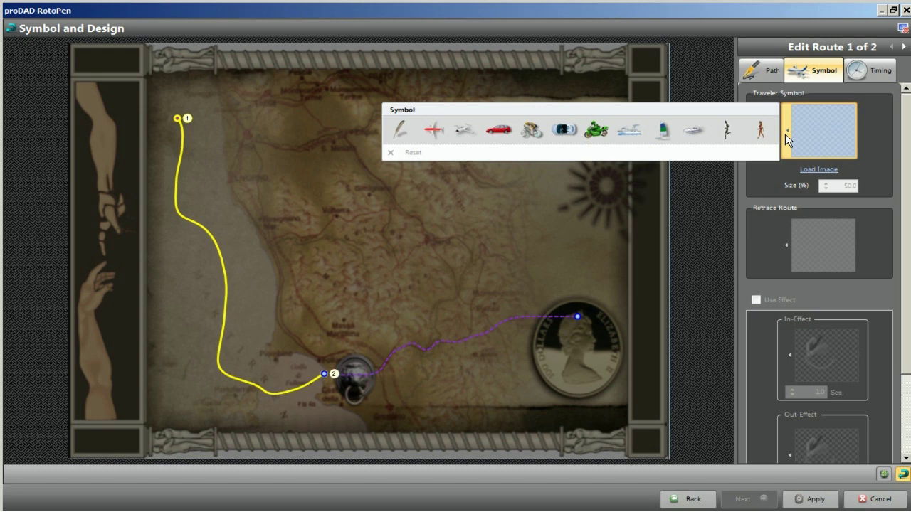
- Load pirate ship.tif from the Desktop as route 1's traveller symbol
left_click(815, 171)
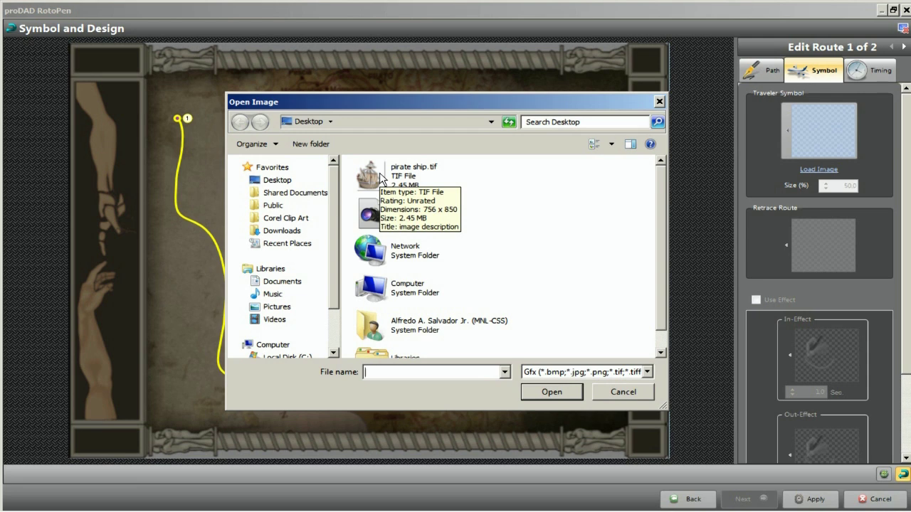
left_click(381, 178)
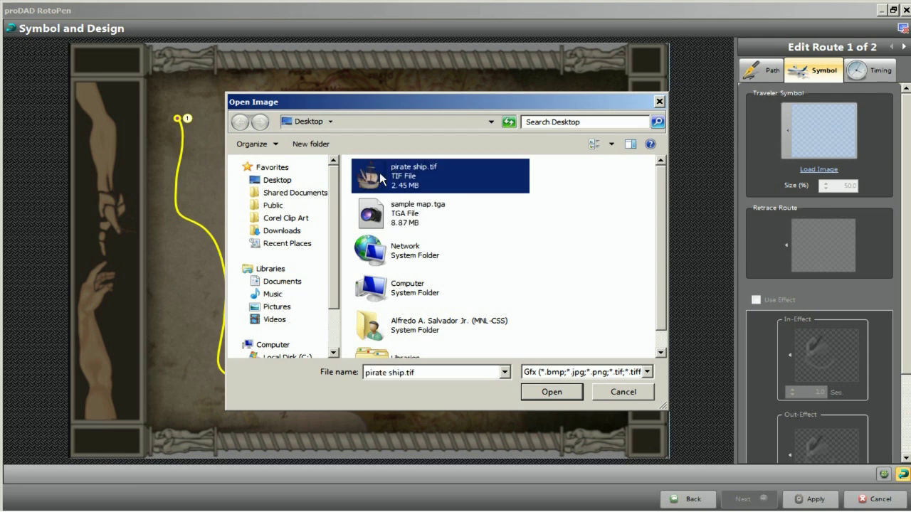
left_click(557, 393)
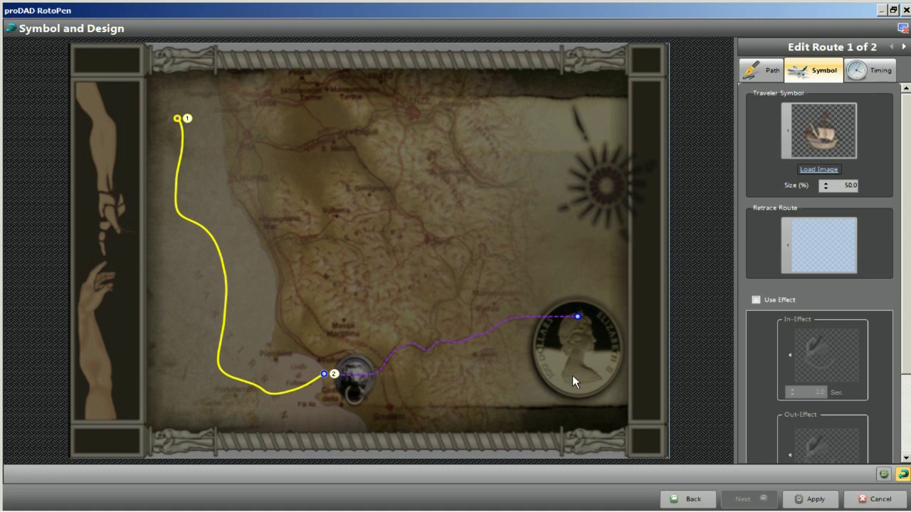
- Reduce the pirate ship symbol's size from 50 to 30%
double_click(842, 185)
type("30.0")
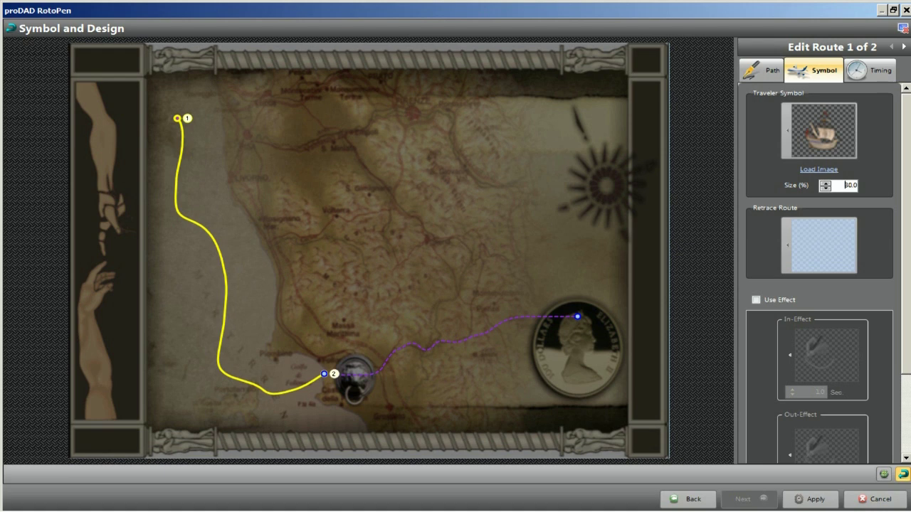
left_click(901, 28)
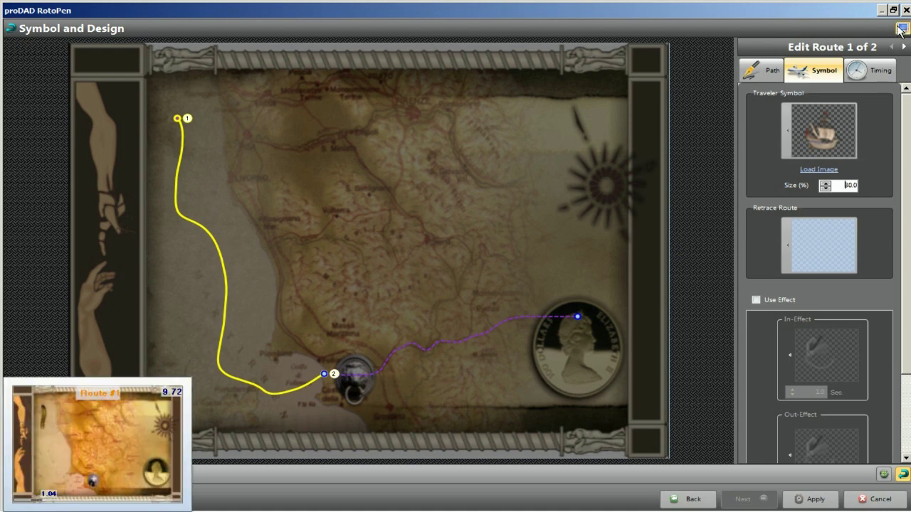
left_click(788, 249)
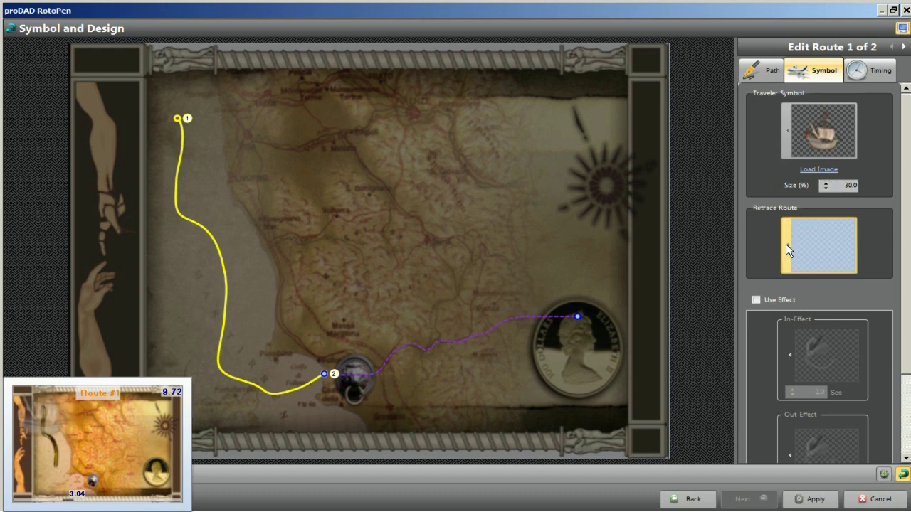
left_click(789, 250)
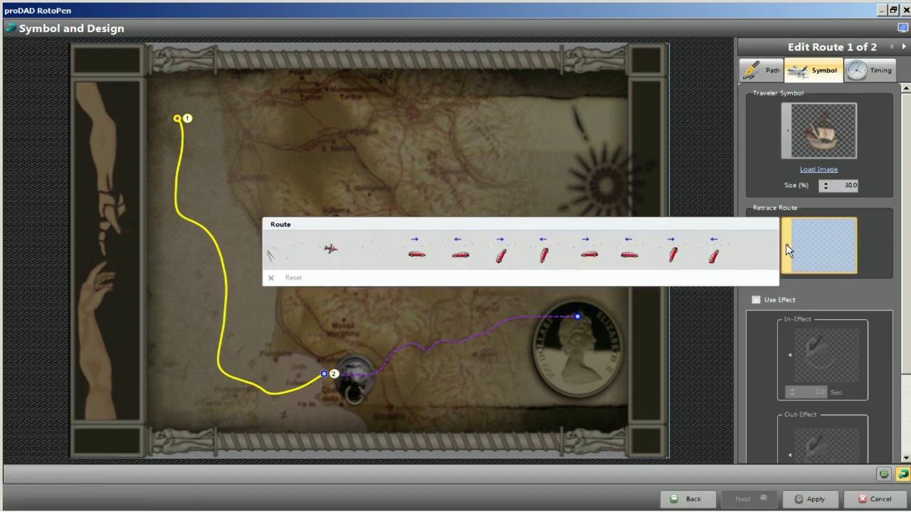
- Use the red car as the Retrace Route symbol and enable Use Effect
mouse_move(423, 250)
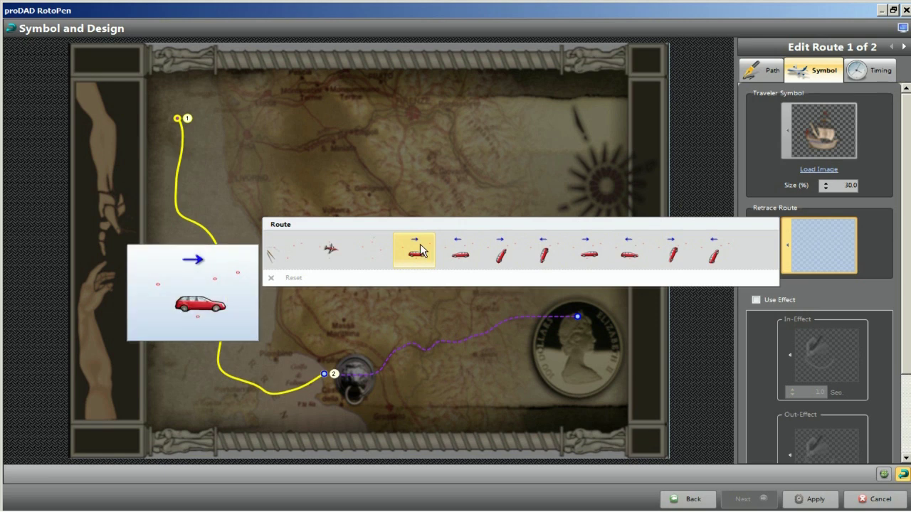
left_click(421, 251)
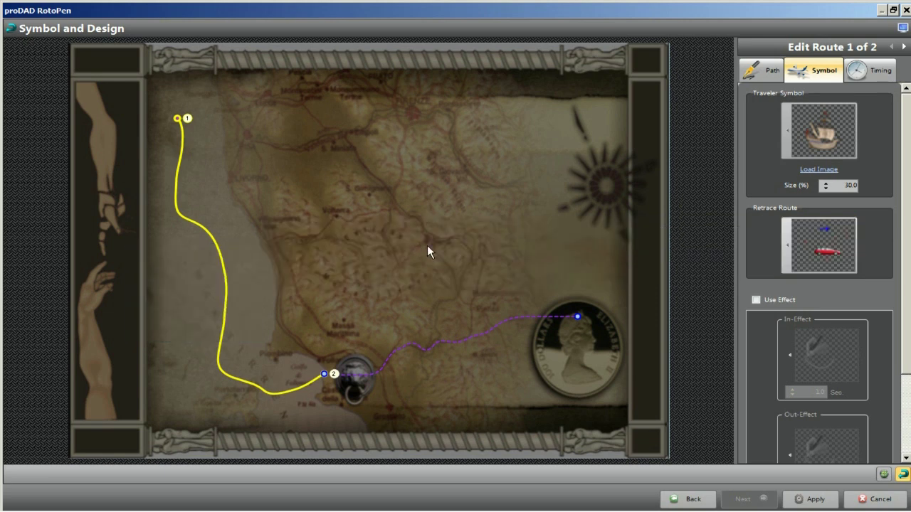
left_click(755, 301)
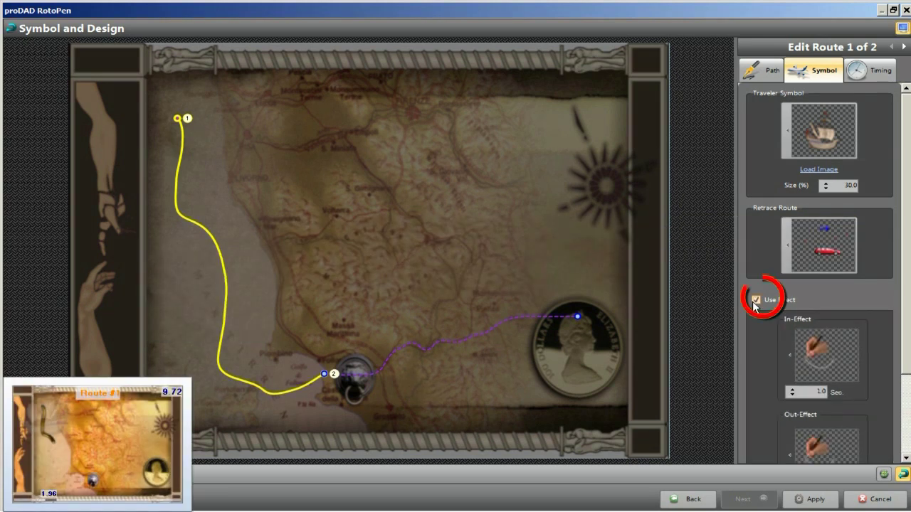
left_click(907, 437)
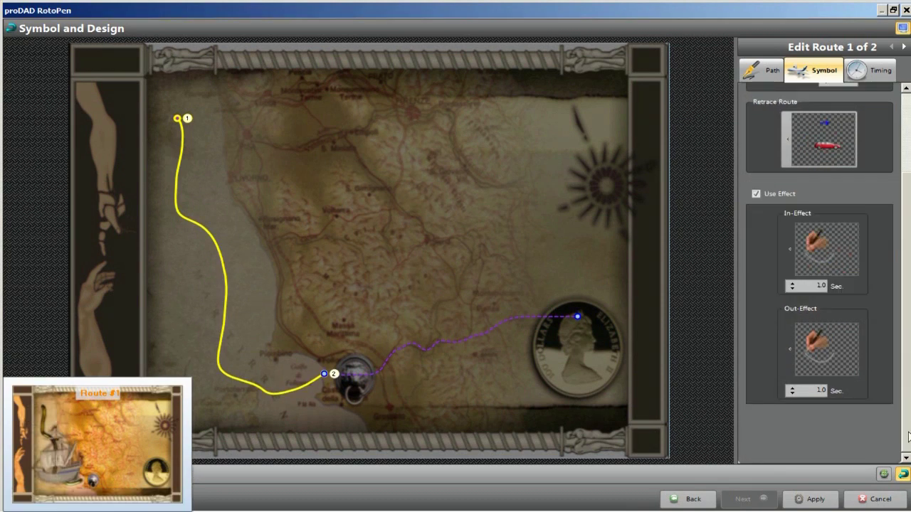
- Set the symbol In-Effect to the second hand object lasting 5.0 sec
left_click(791, 262)
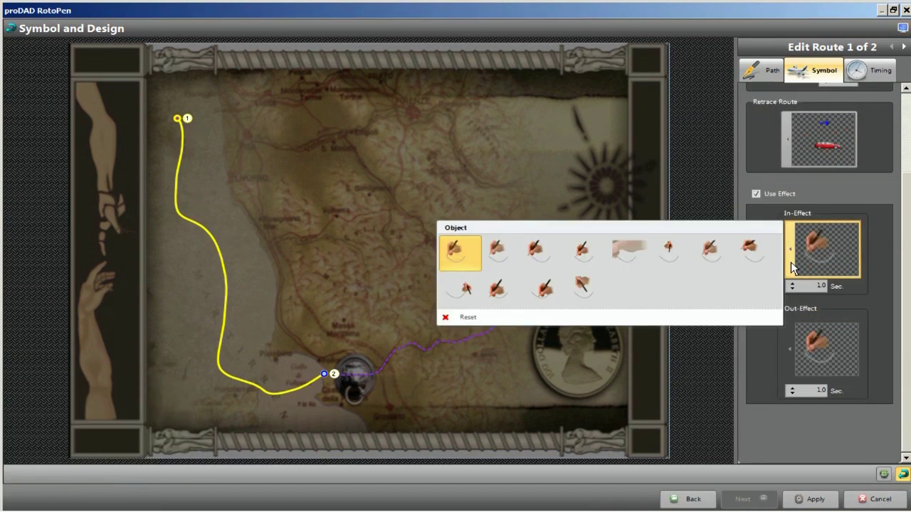
left_click(500, 261)
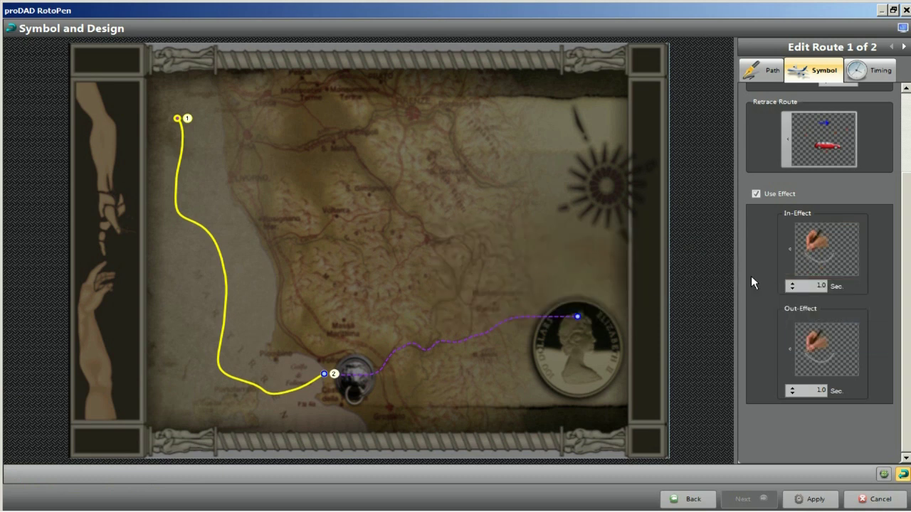
double_click(807, 285)
type("5")
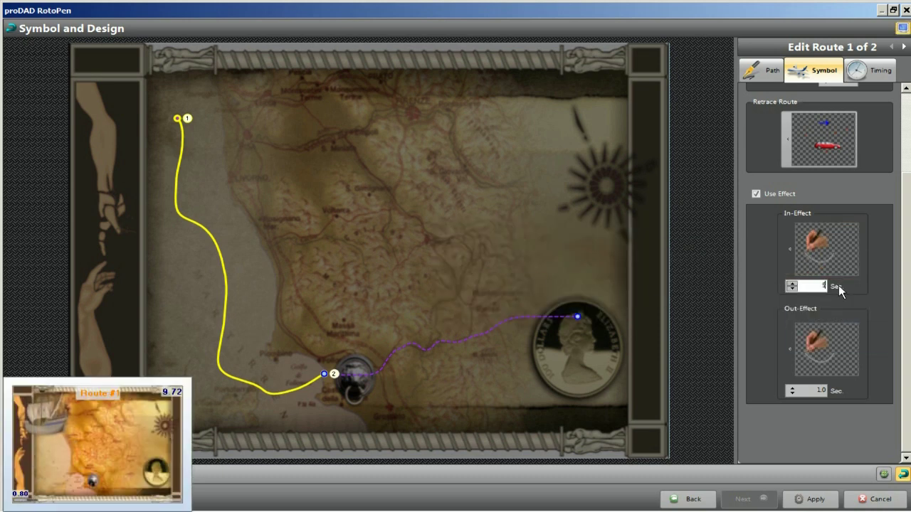
key("Return")
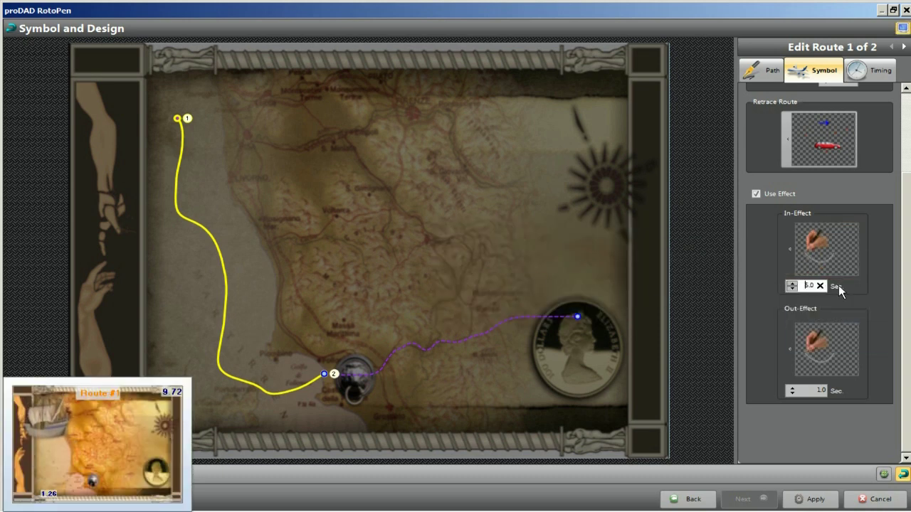
- Keep the first hand object for the Out-Effect with a 5.0 sec duration
left_click(787, 353)
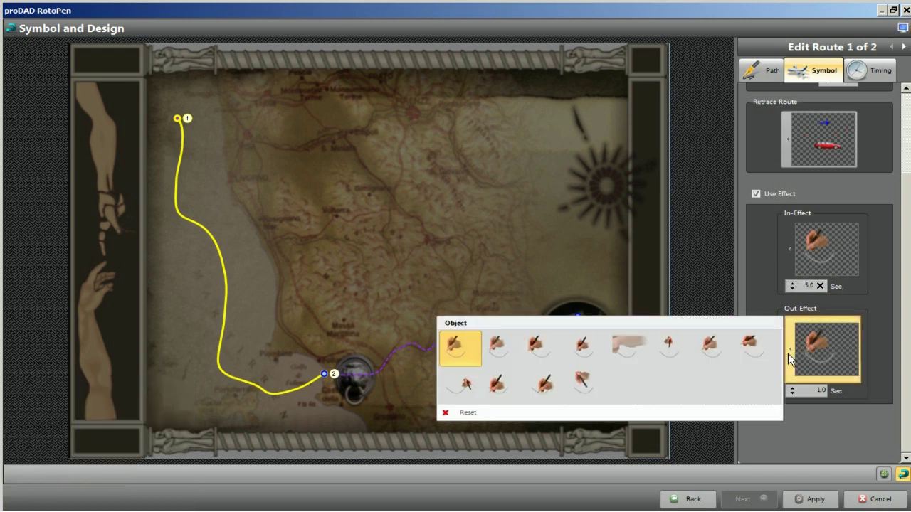
left_click(473, 346)
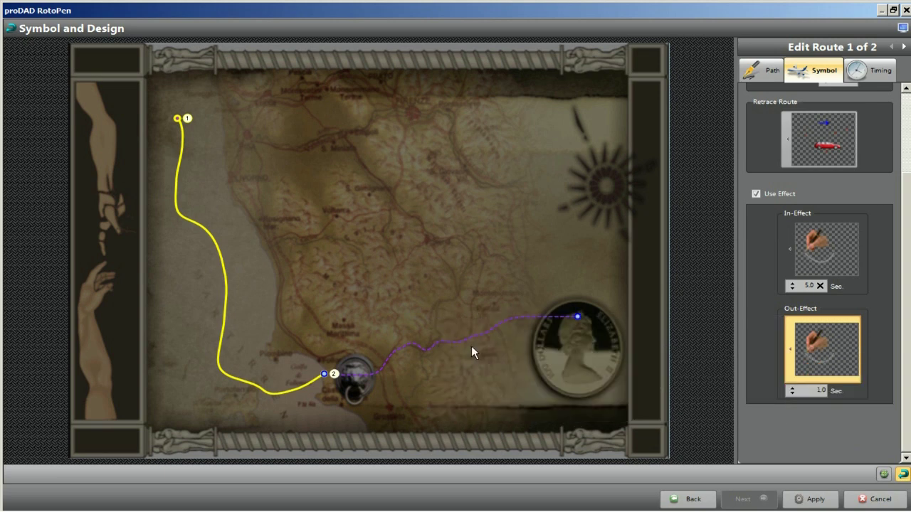
double_click(820, 391)
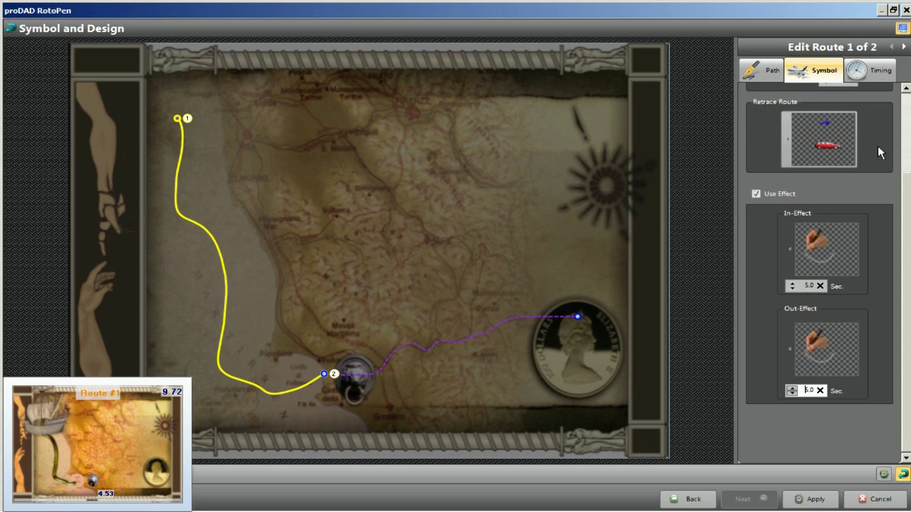
left_click(872, 77)
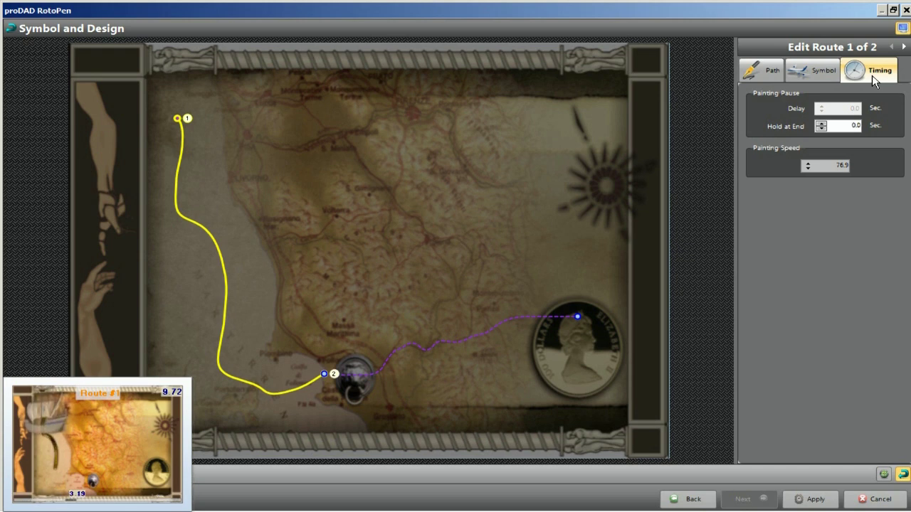
- Give Route 1 a 3.0-second hold at end and a painting speed of 20
double_click(854, 125)
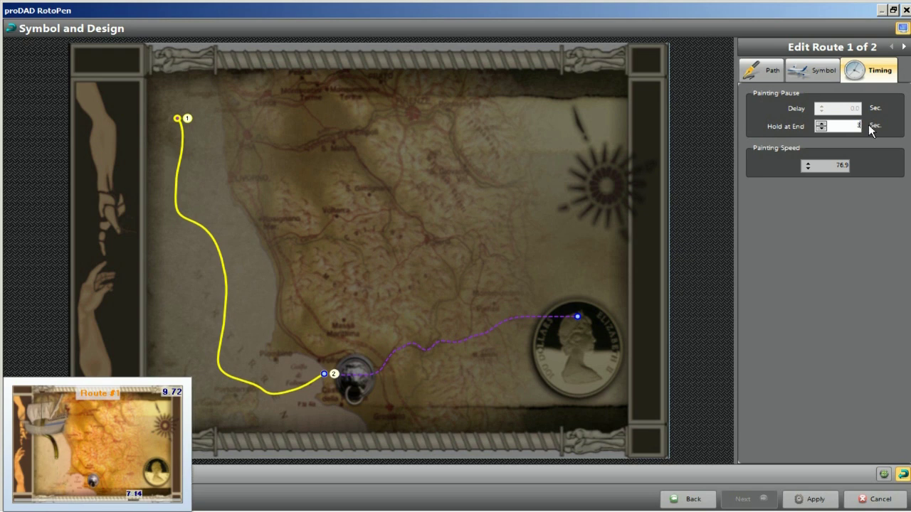
type("3")
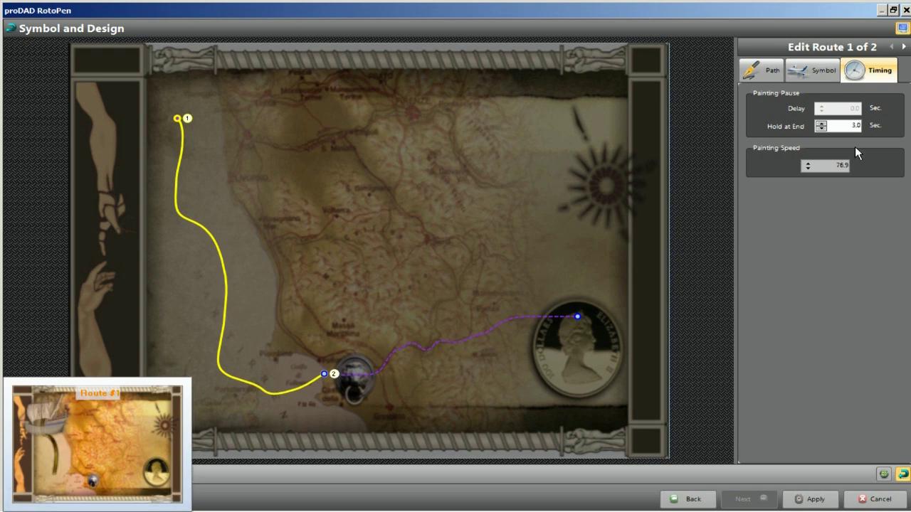
left_click(839, 165)
double_click(838, 165)
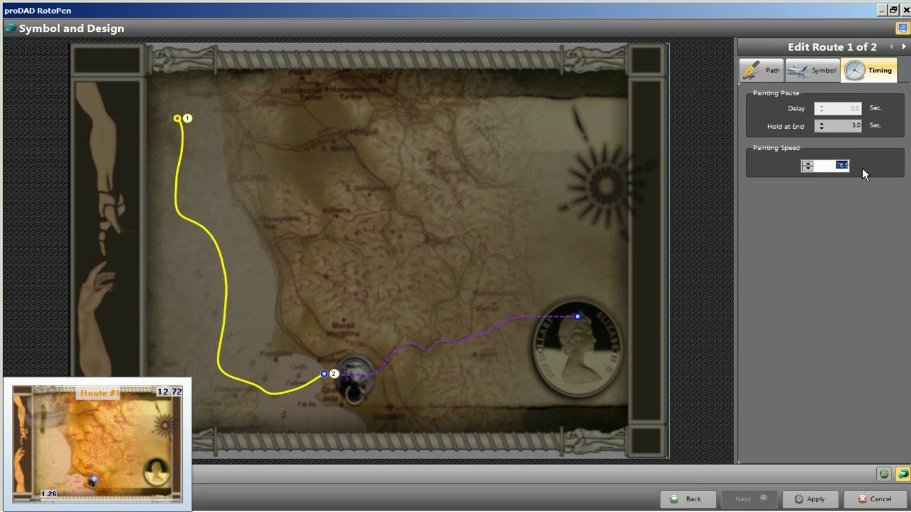
type("20")
key("Return")
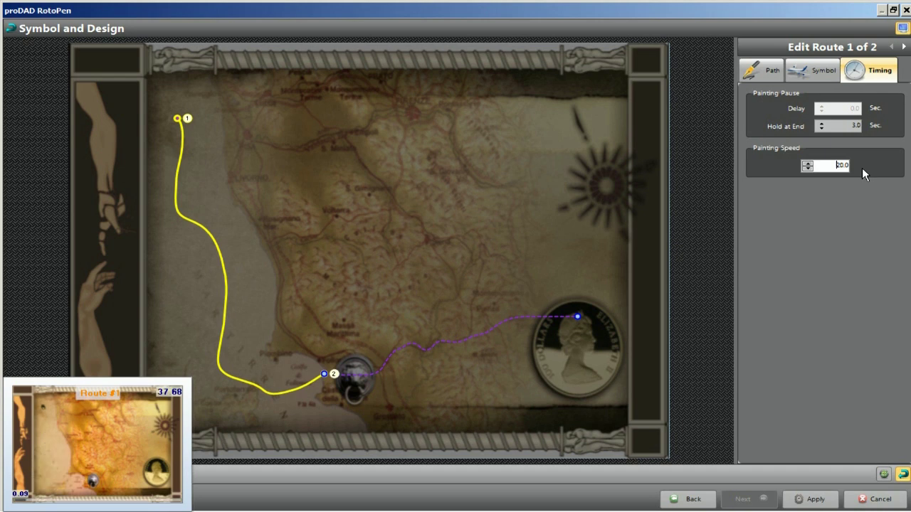
- Select Route 2 and reset its path line style so no line is painted
left_click(512, 318)
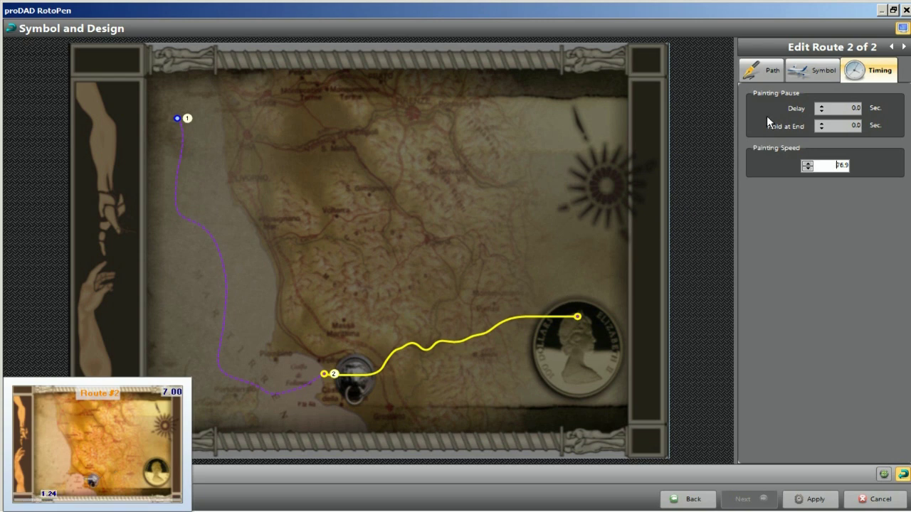
left_click(765, 70)
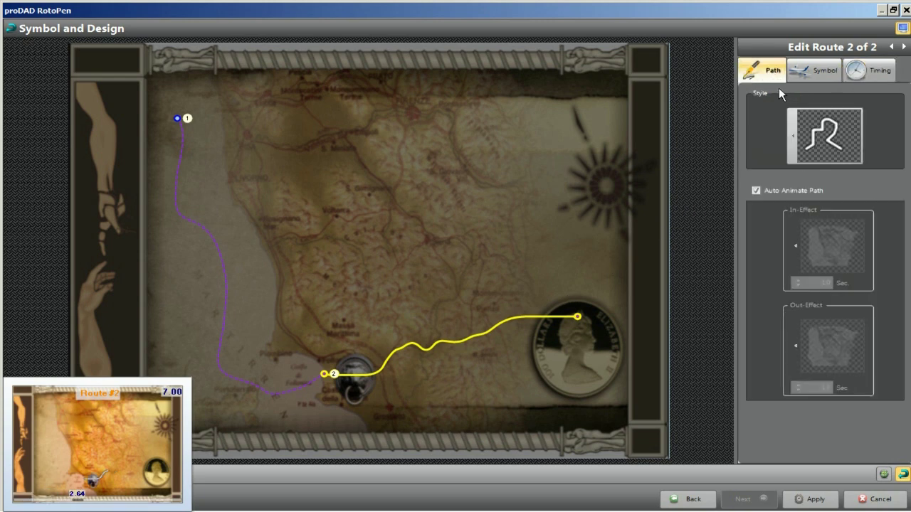
left_click(792, 124)
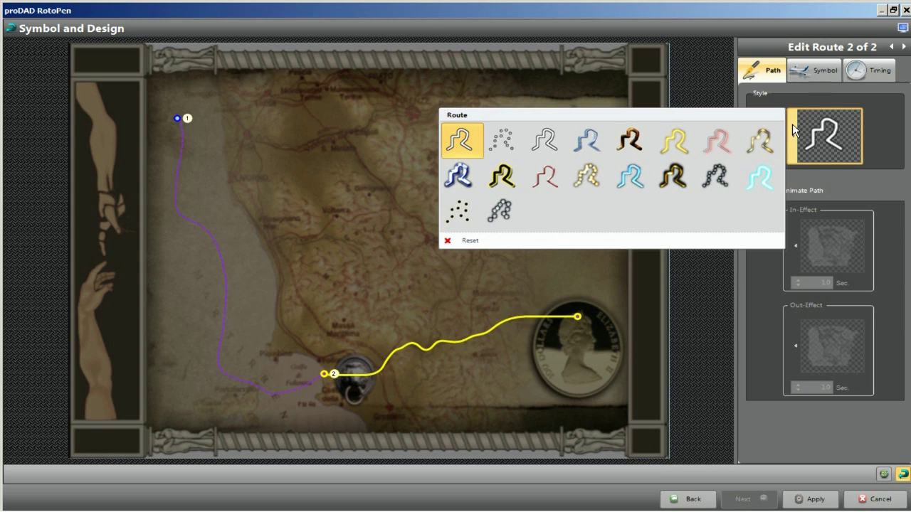
left_click(462, 241)
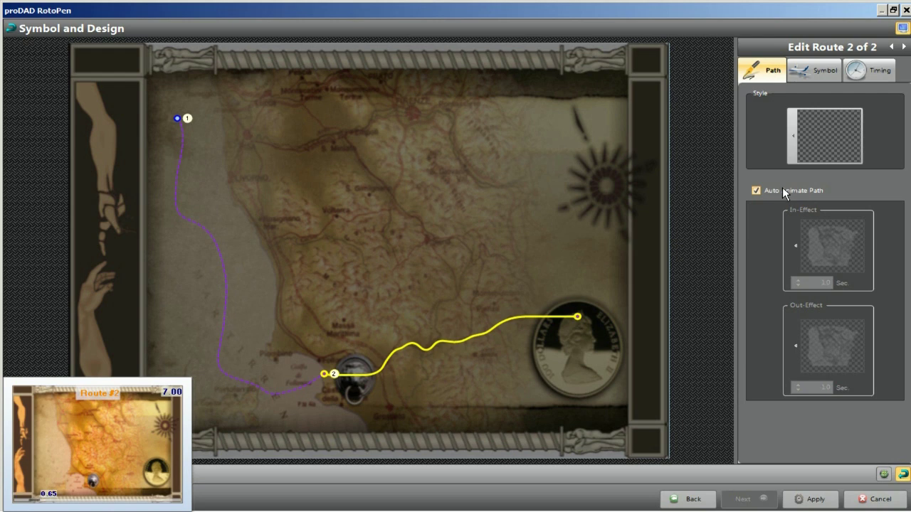
left_click(823, 74)
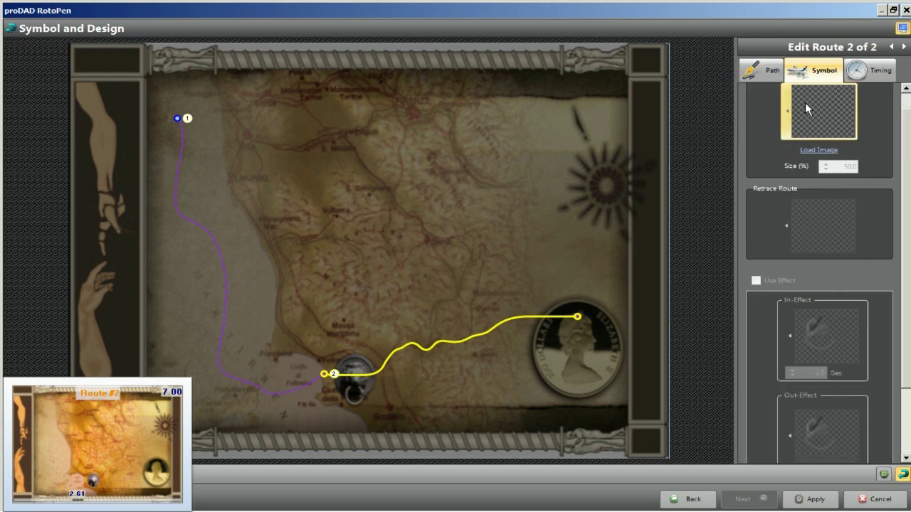
- Give Route 2 a running-man symbol at 100% size and a red car retrace symbol
left_click(789, 126)
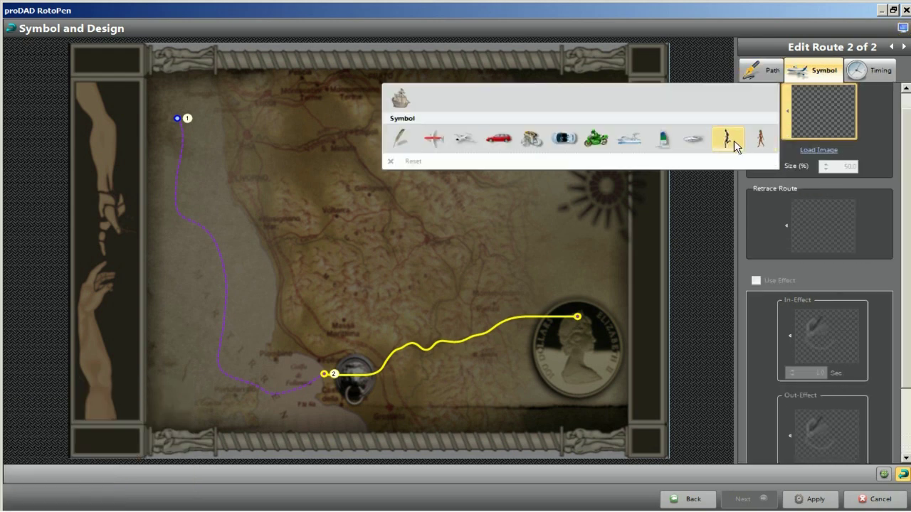
mouse_move(734, 140)
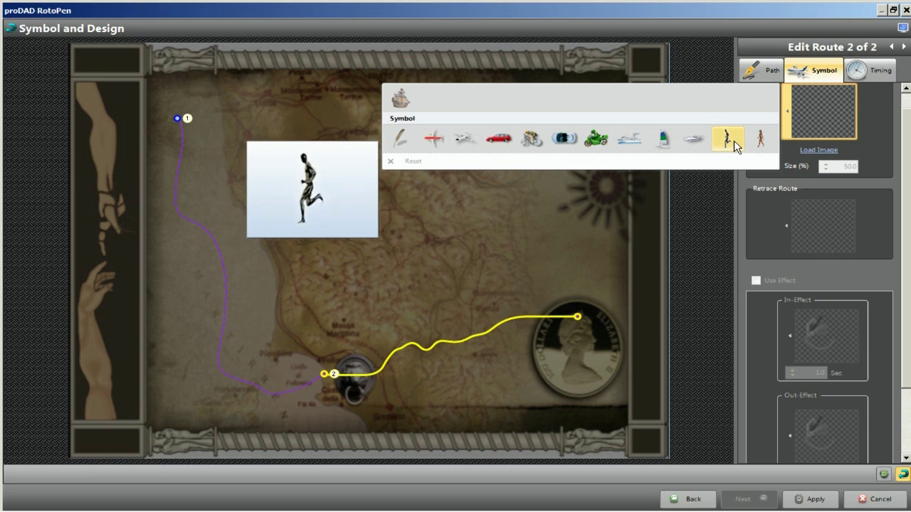
left_click(734, 141)
double_click(858, 169)
type("10")
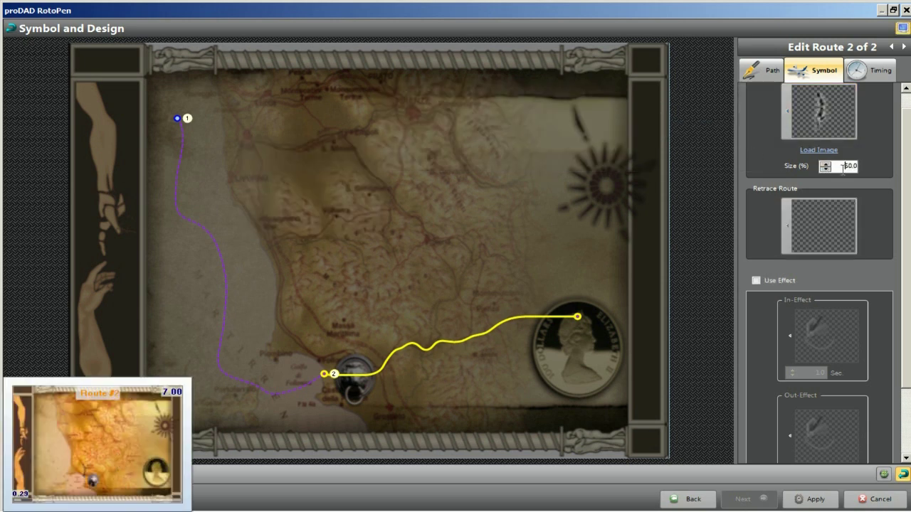
type("0")
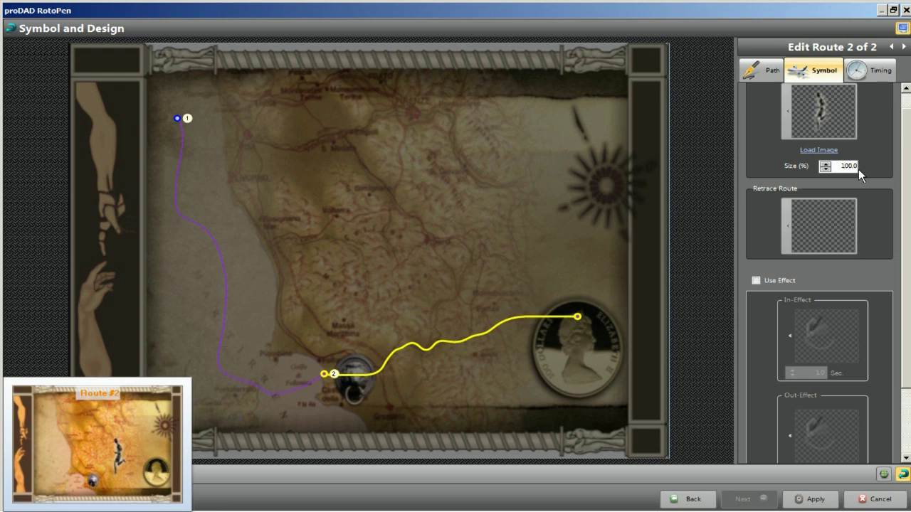
left_click(789, 226)
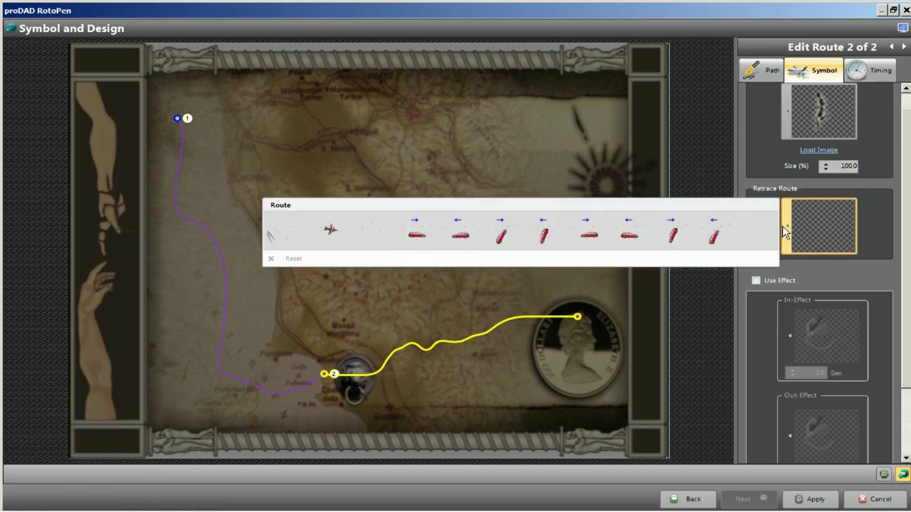
left_click(497, 231)
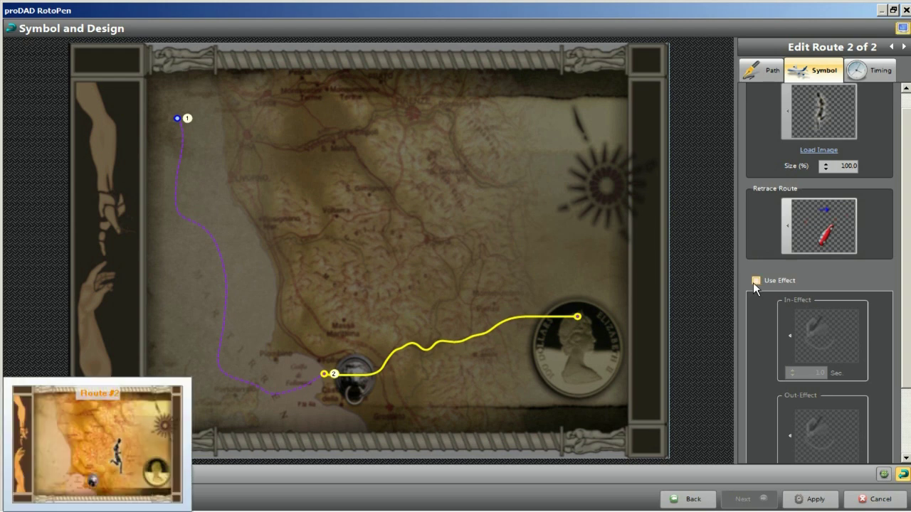
- Set Route 2's timing to 2 s delay, 2 s hold at end, and speed 100
left_click(874, 77)
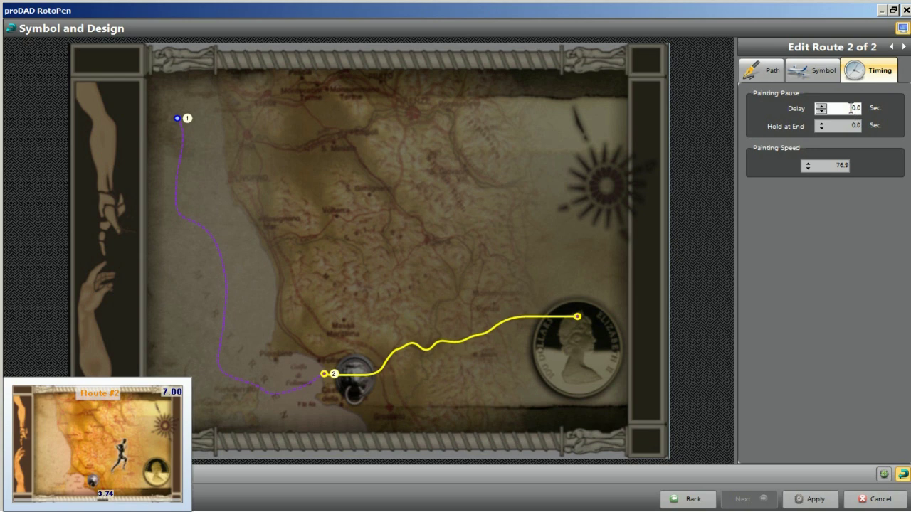
type("2")
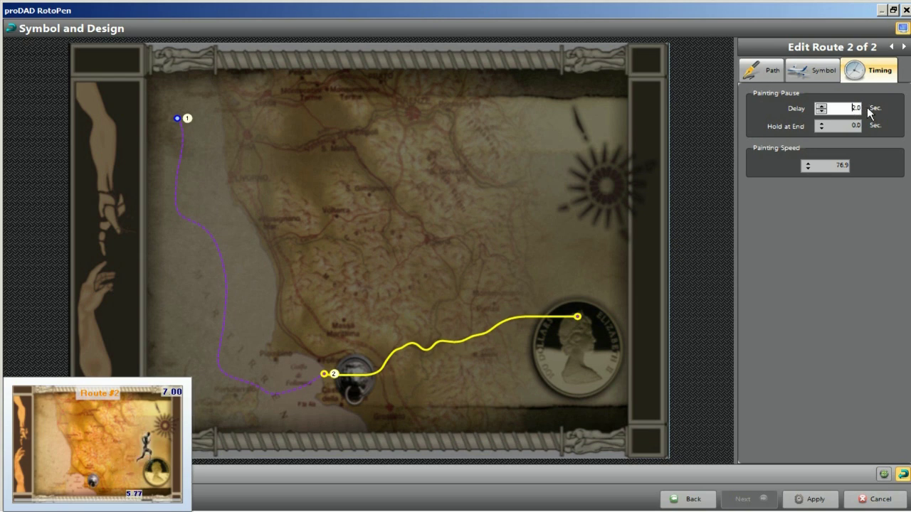
left_click(851, 126)
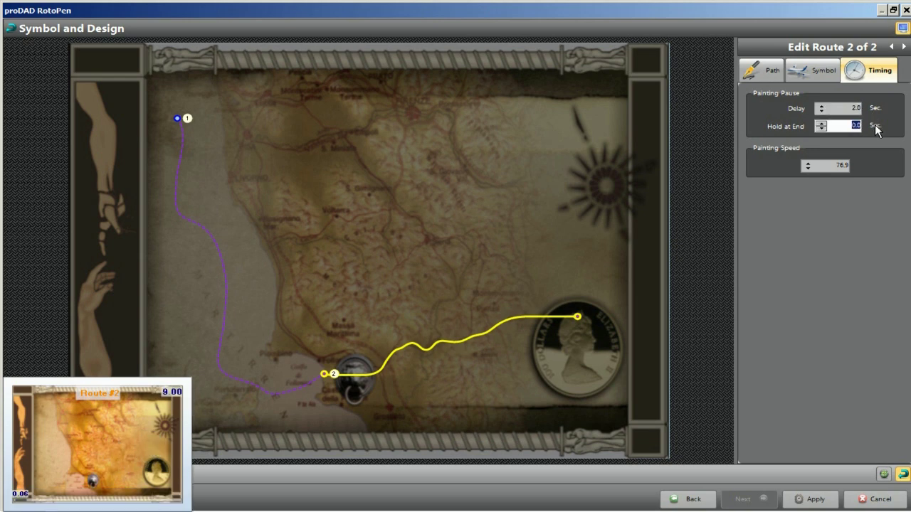
type("2")
left_click(830, 165)
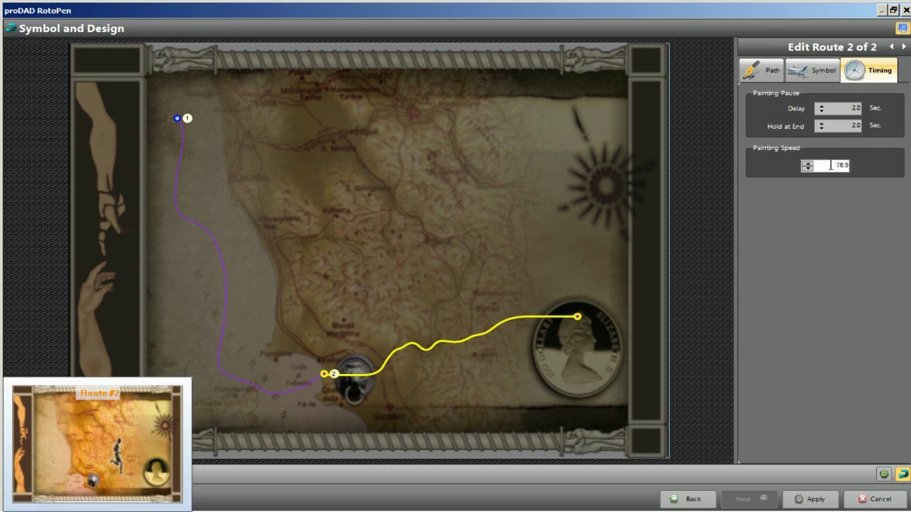
type("100")
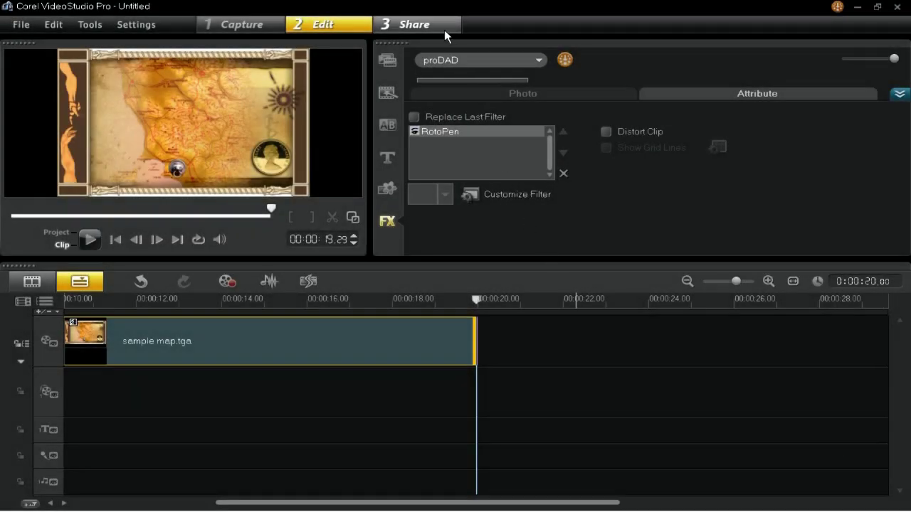
- Export the project as a WMV HD 720 30p video file named rotopen
left_click(444, 29)
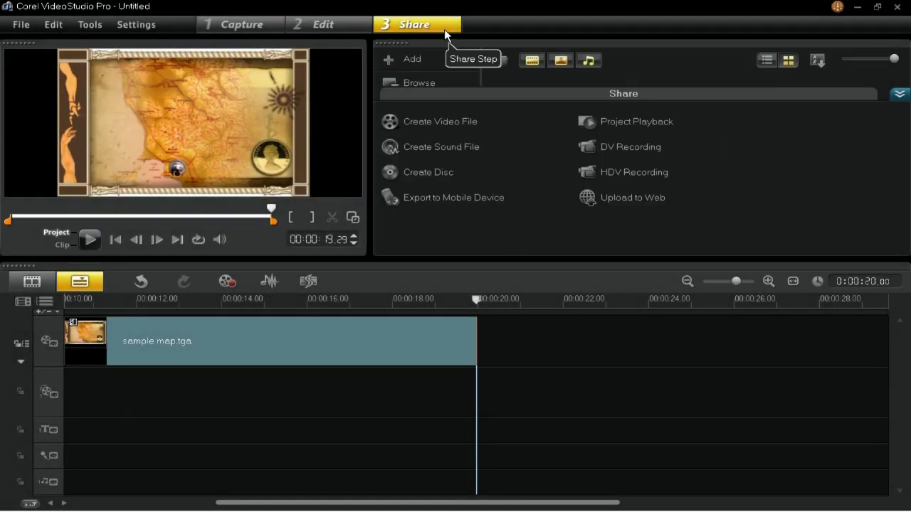
left_click(433, 121)
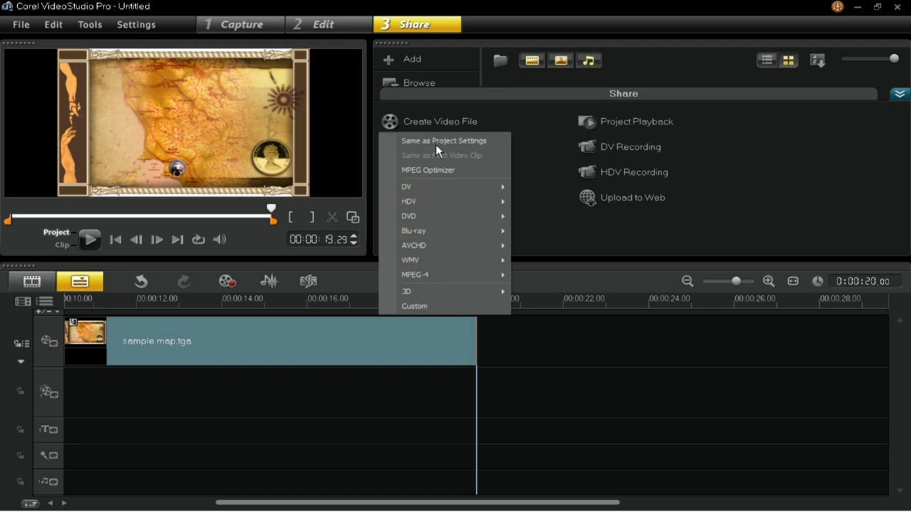
mouse_move(475, 243)
mouse_move(481, 259)
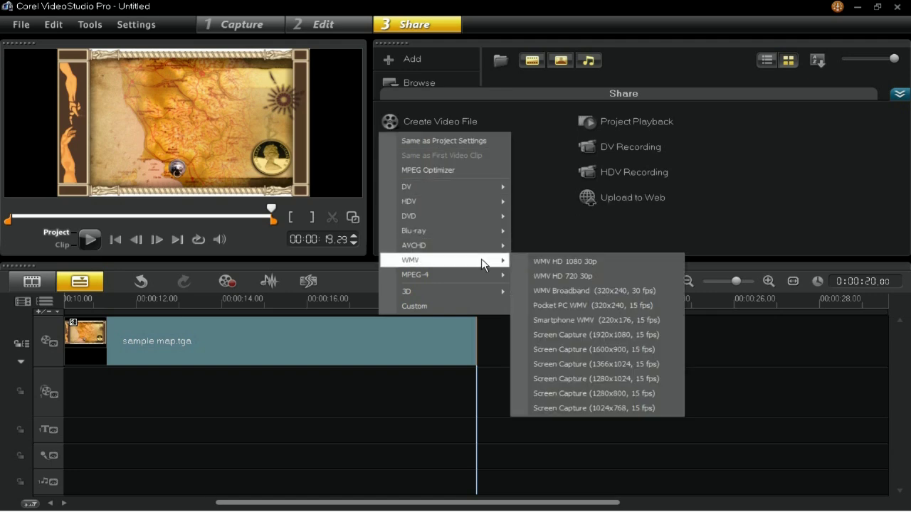
left_click(595, 277)
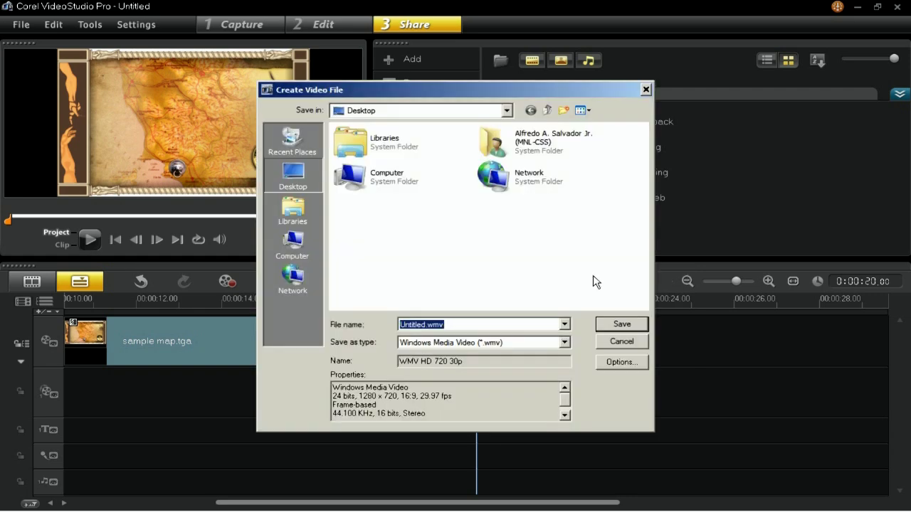
type("rotopen")
left_click(632, 324)
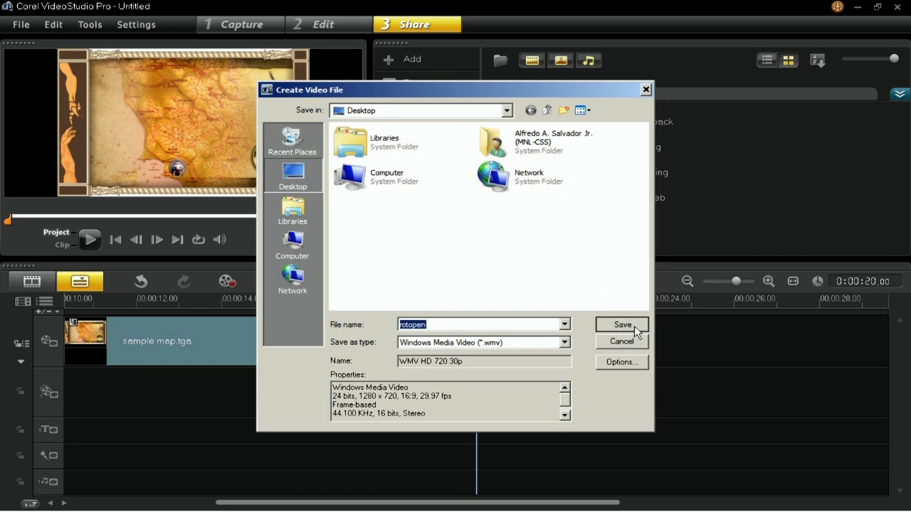